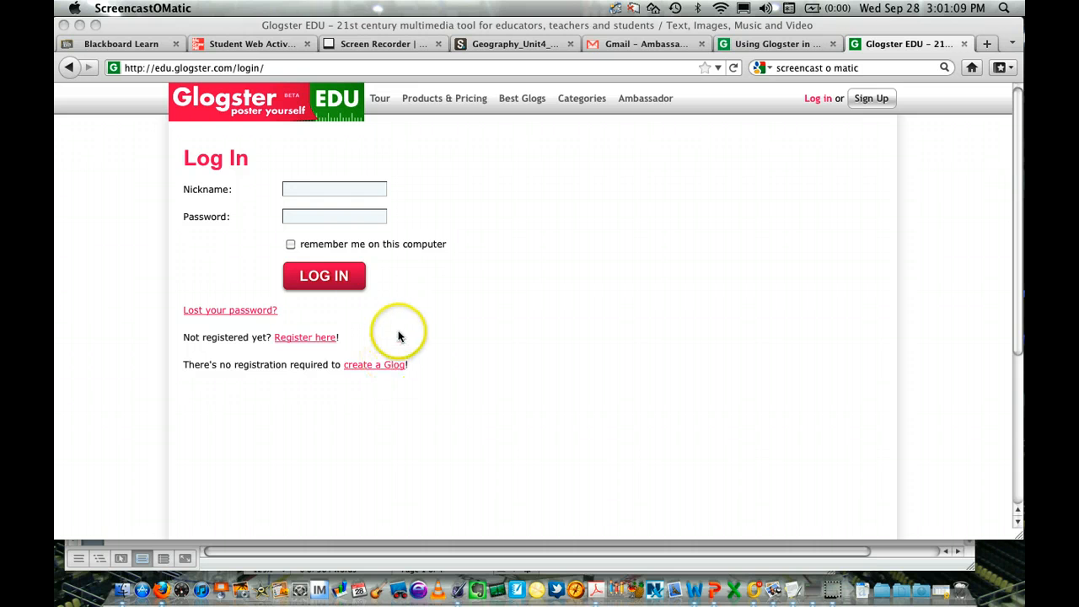
Log in to Glogster EDU with the account nickname and password, and have the browser remember the password
click(231, 67)
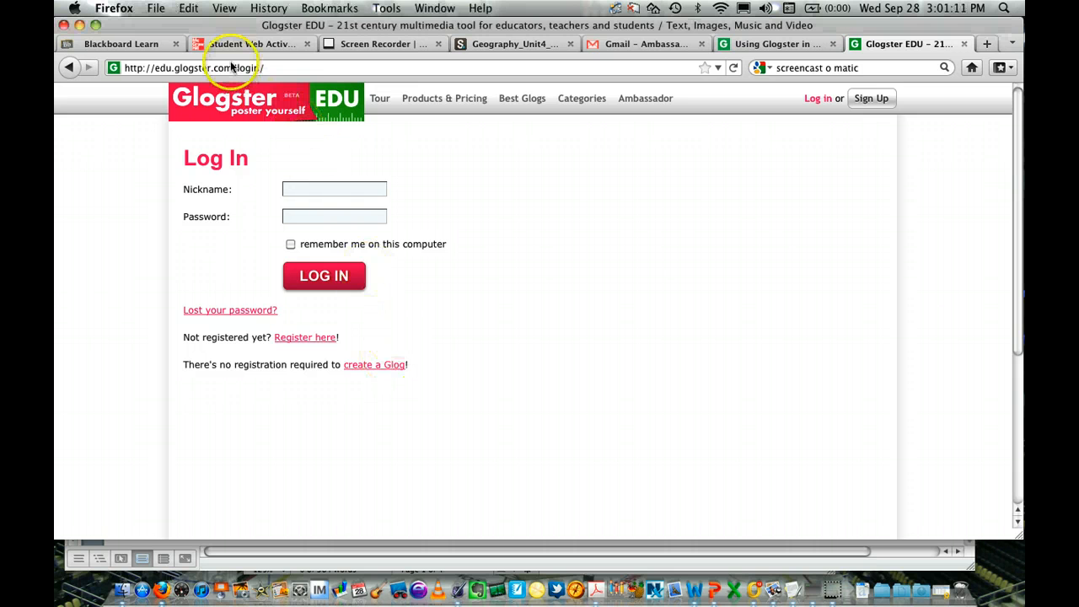
click(227, 67)
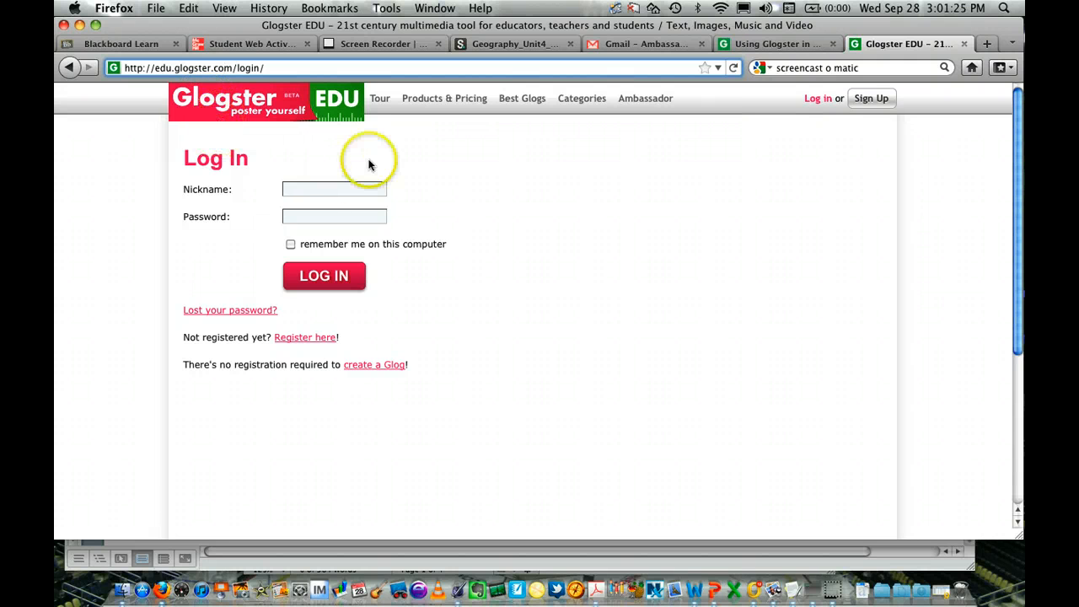
click(330, 188)
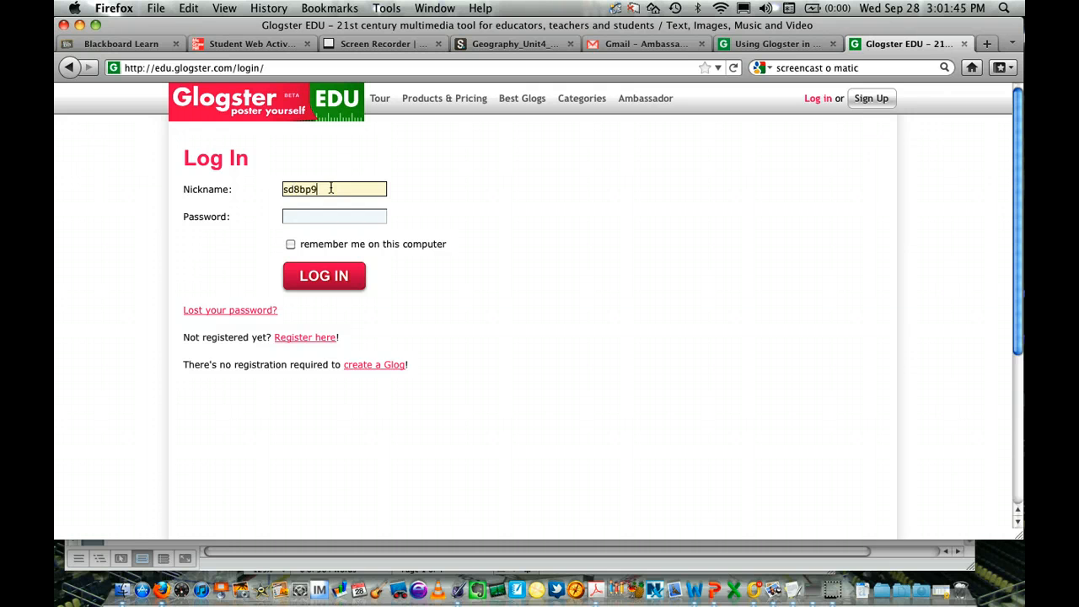
key(Tab)
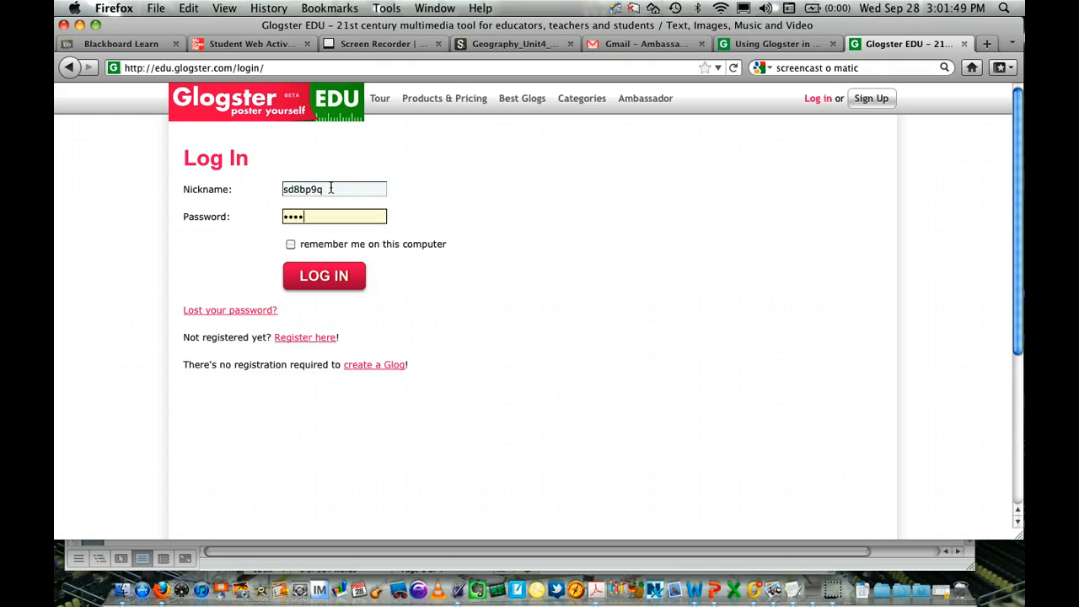
key(Return)
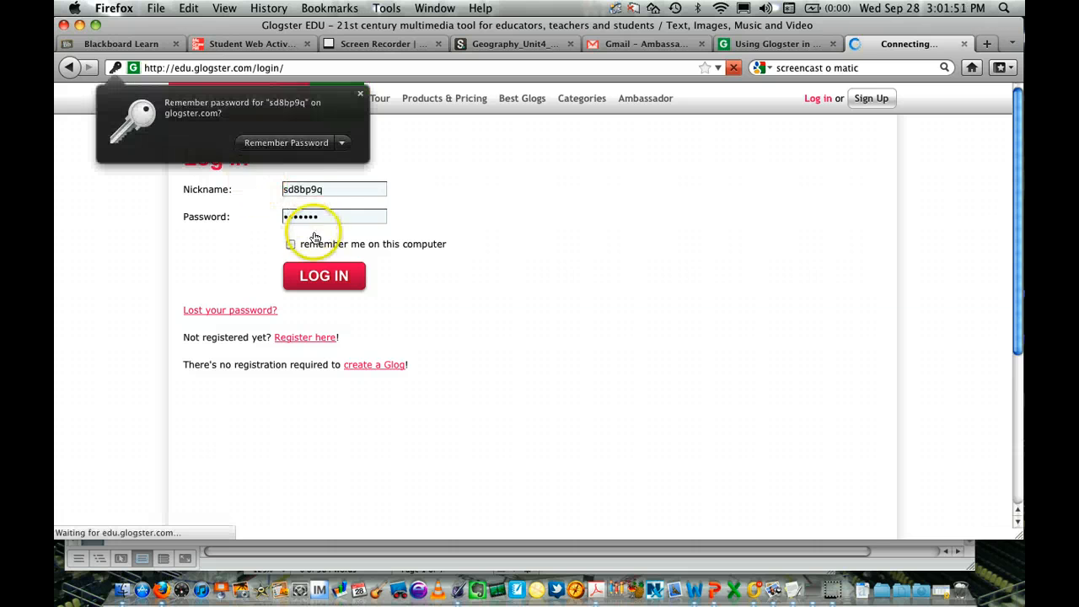
click(295, 143)
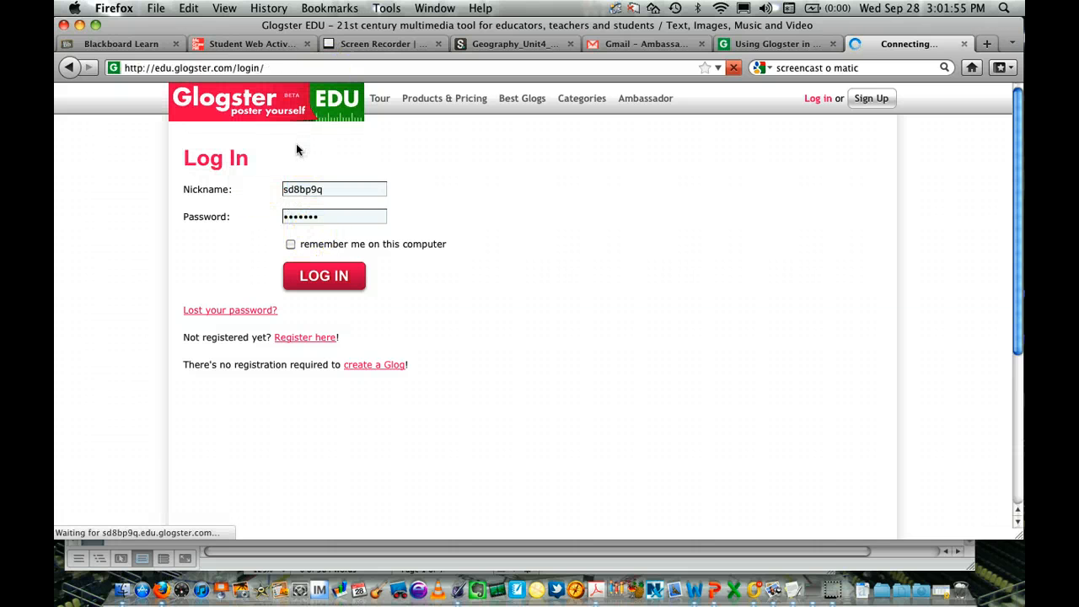
click(324, 276)
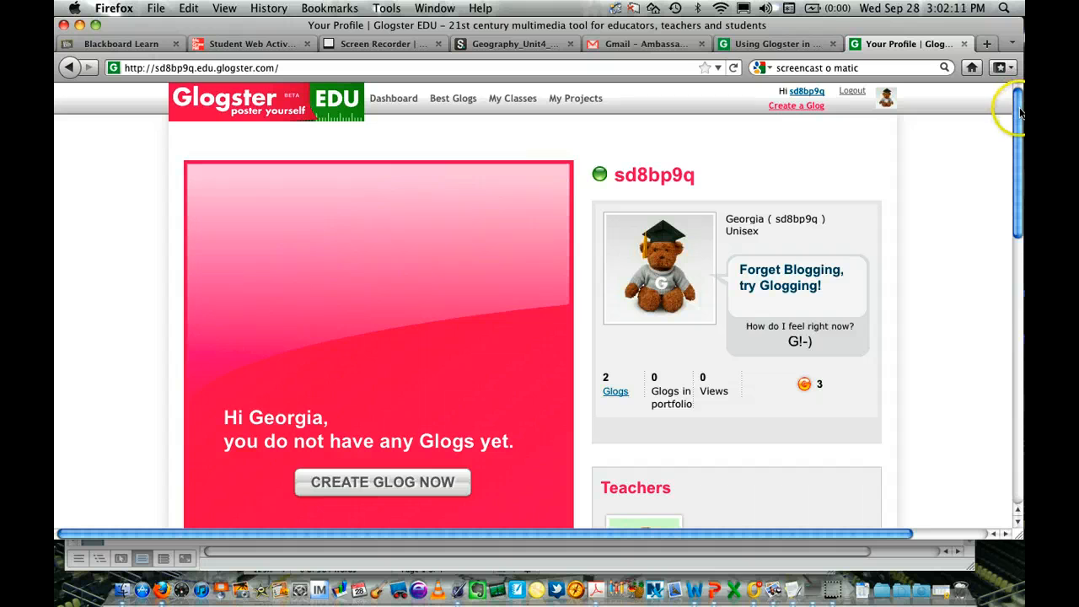
Look through the profile page, including the Teachers, Classmates, Favorite Glogs and Comments sections
drag(1018, 101, 1001, 196)
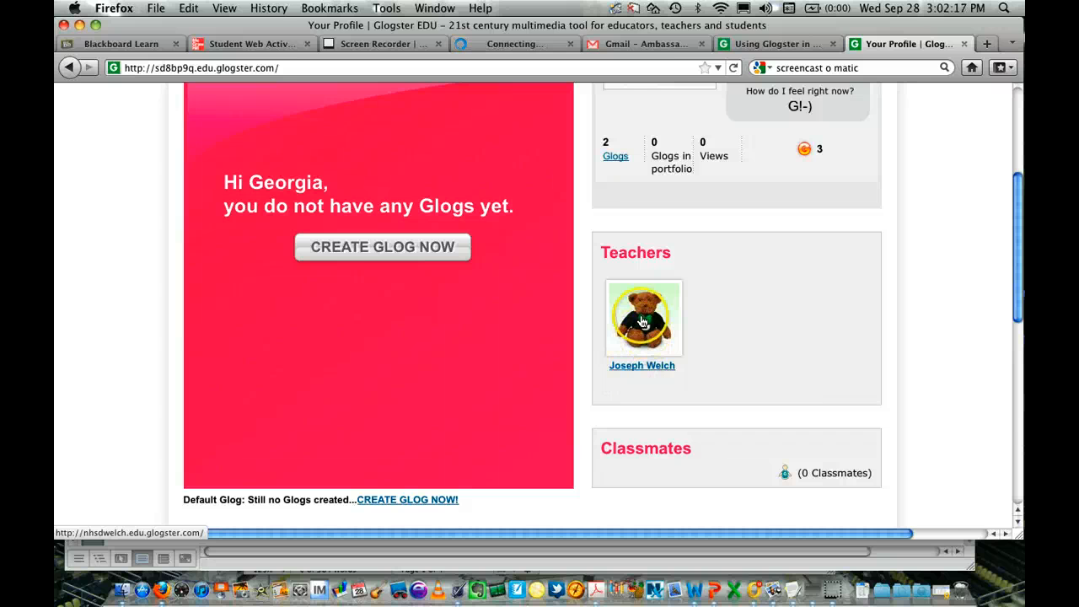
scroll(642, 322, down, 10)
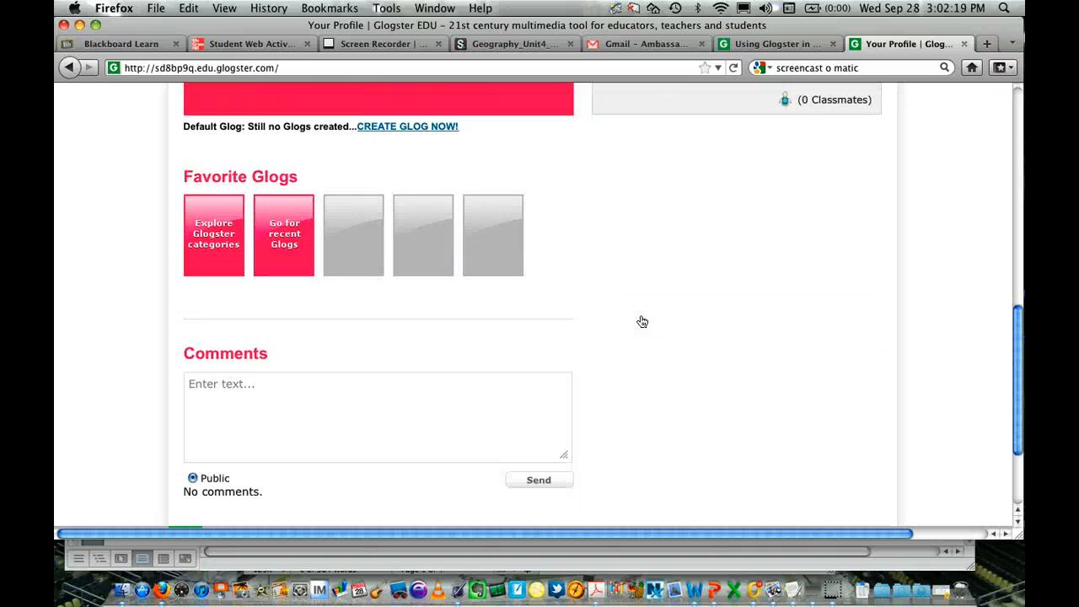
scroll(642, 322, up, 10)
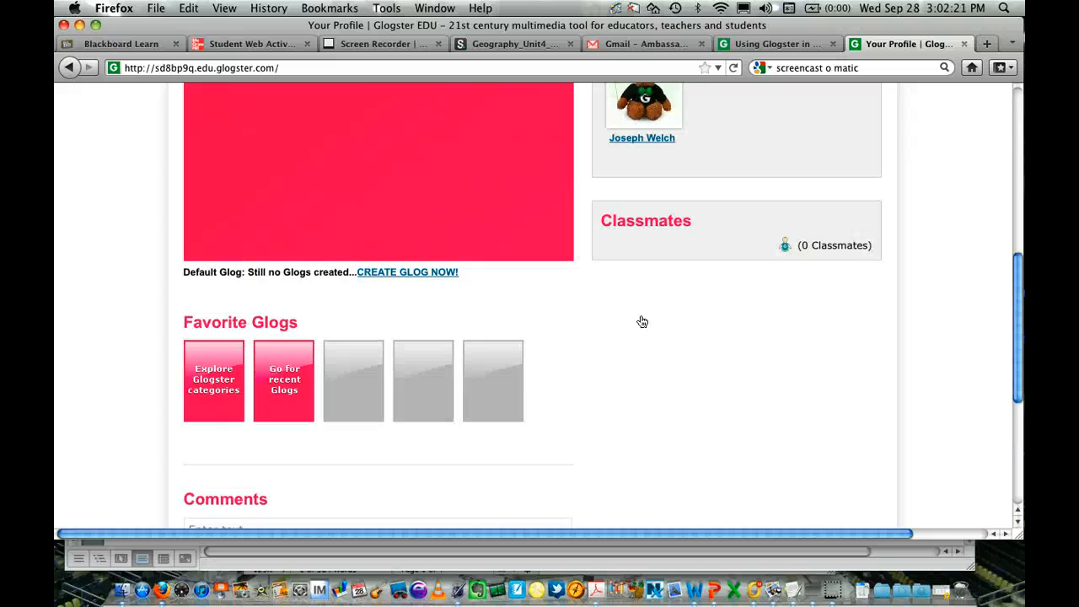
scroll(643, 318, up, 2)
scroll(643, 319, down, 12)
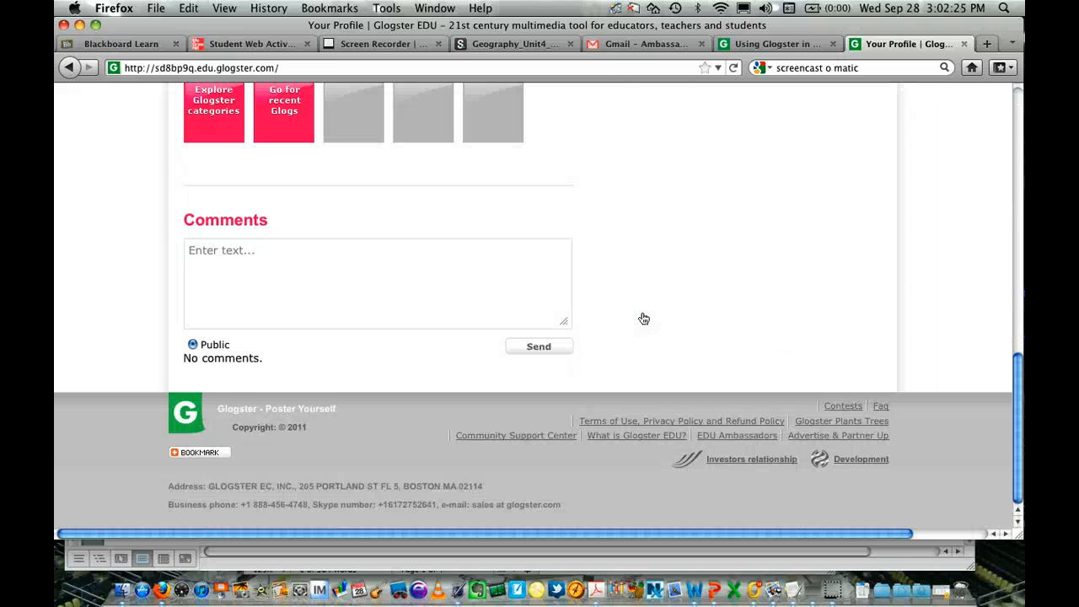
scroll(643, 318, up, 10)
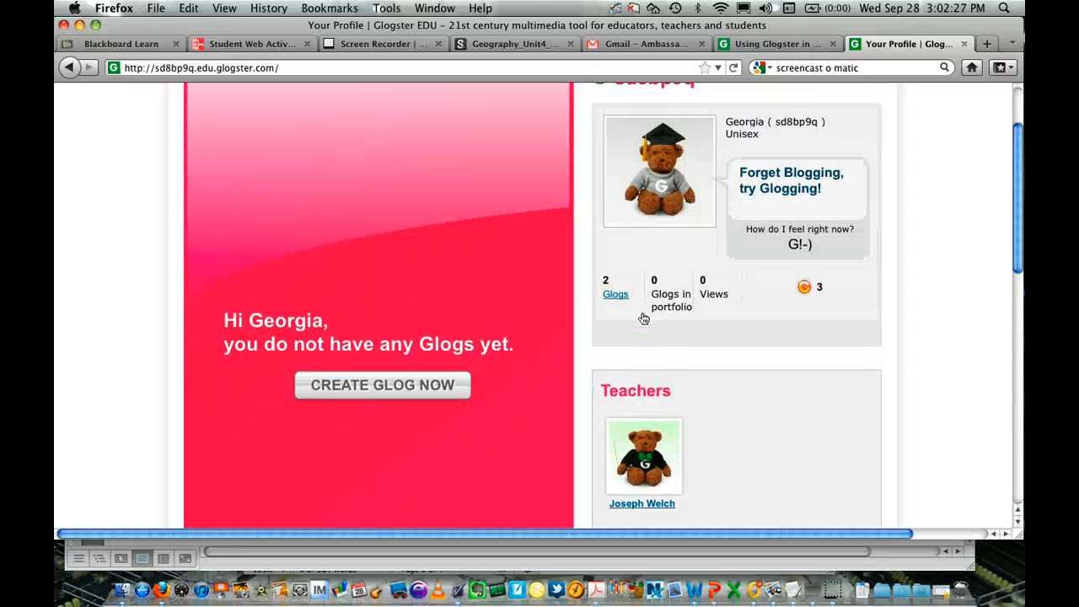
scroll(643, 316, up, 2)
View the account's list of Glogs and return to the profile page
click(616, 358)
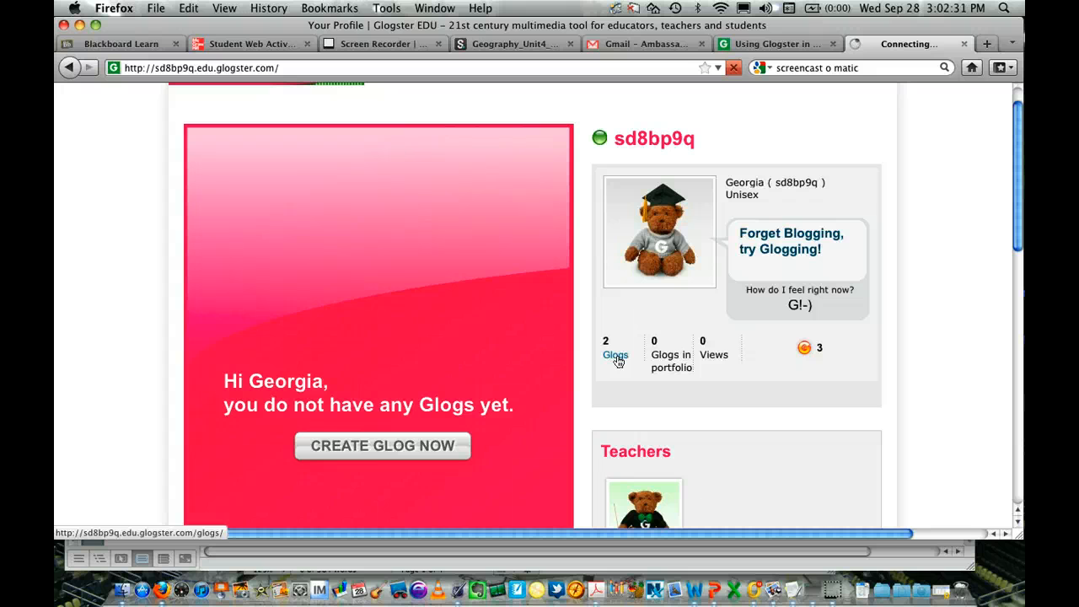
scroll(616, 360, down, 5)
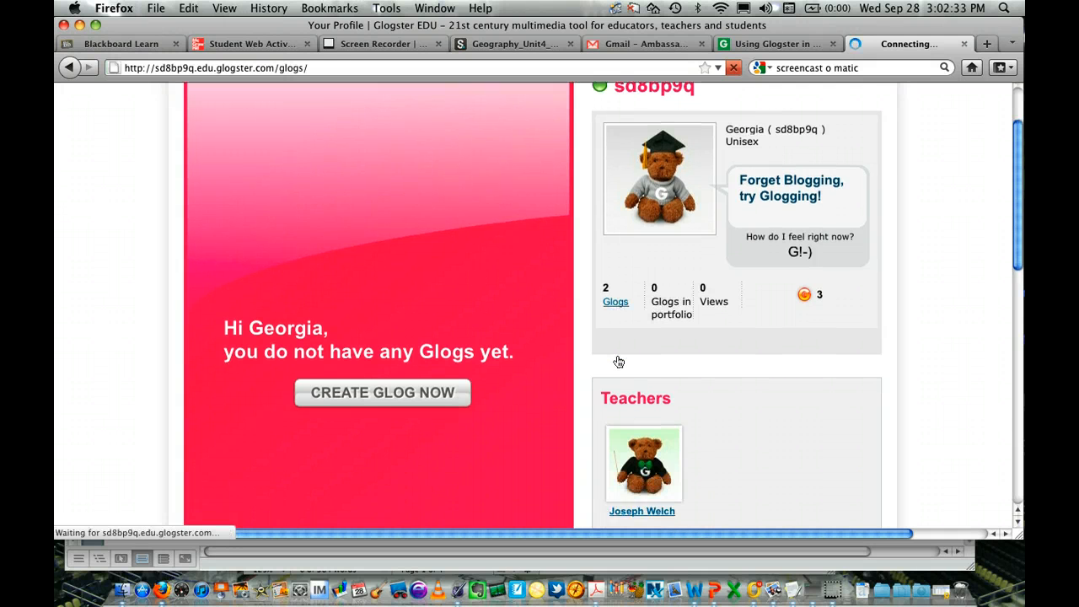
click(380, 231)
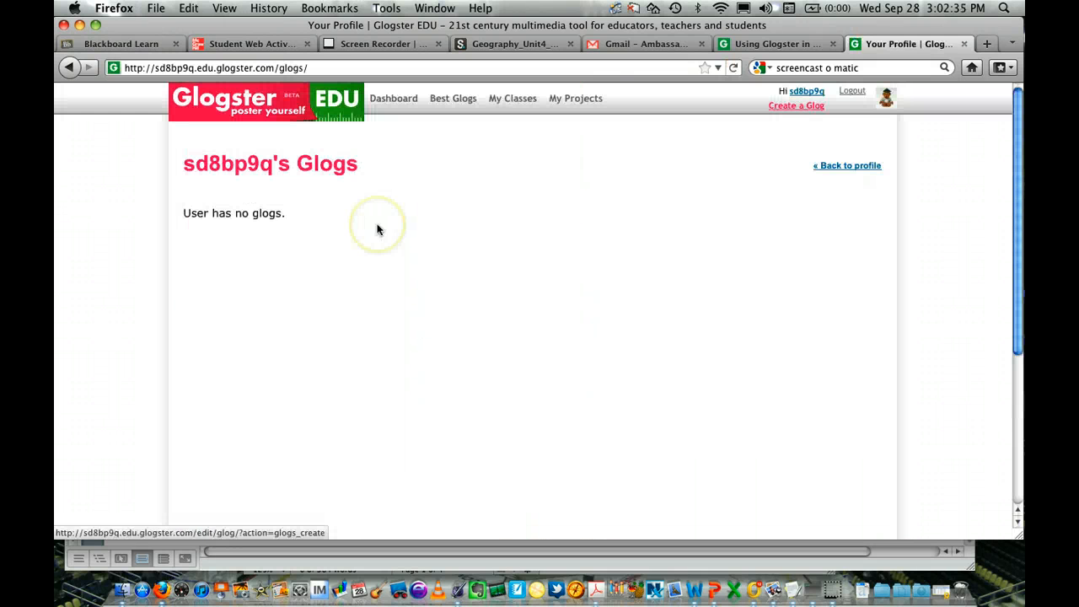
click(836, 168)
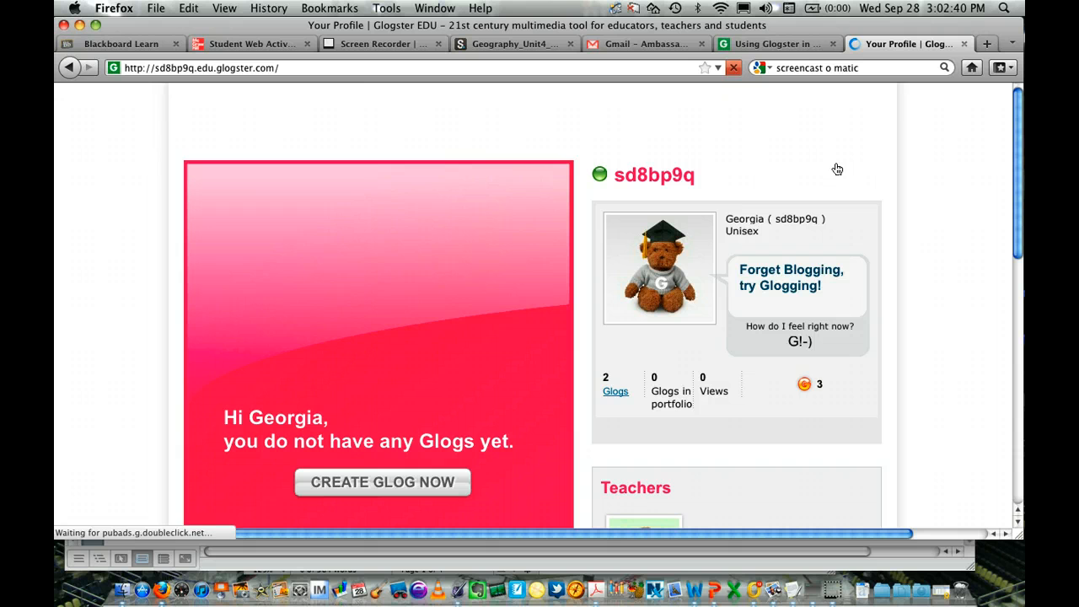
Create a new Glog from the profile page
click(408, 385)
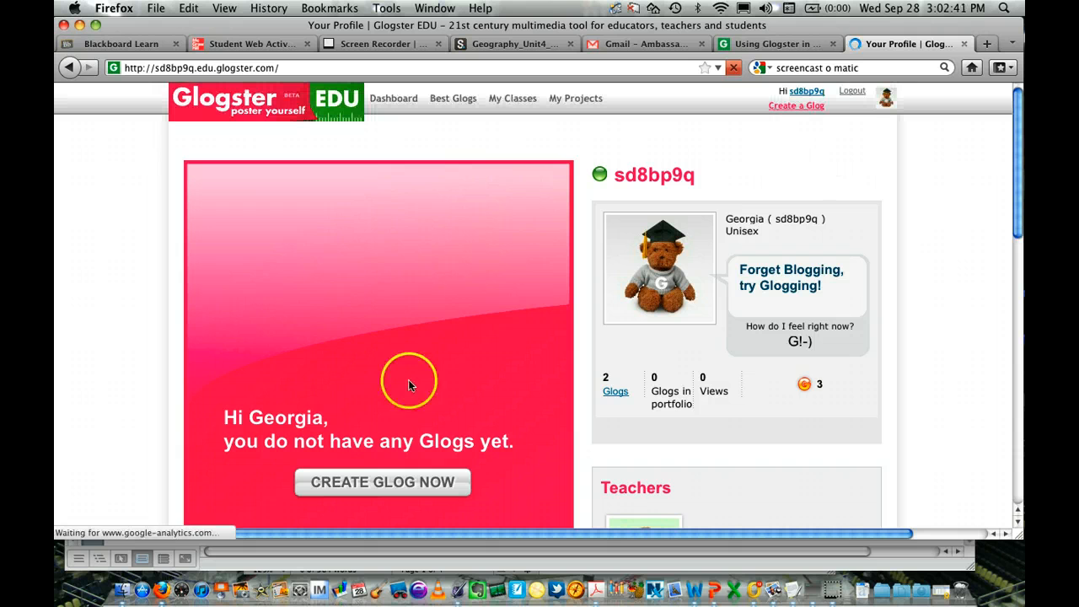
click(374, 482)
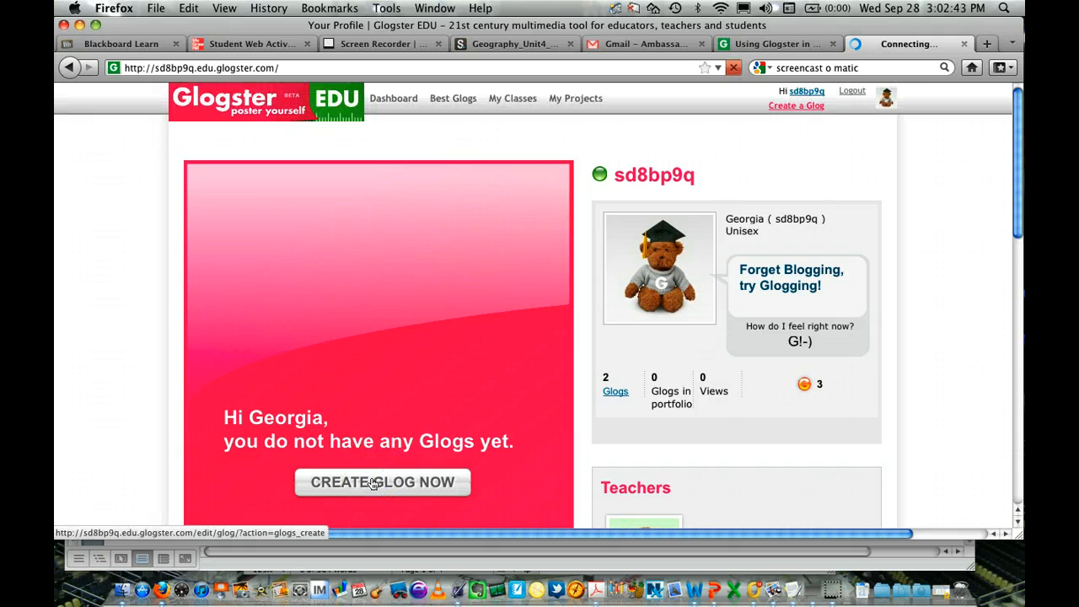
click(414, 271)
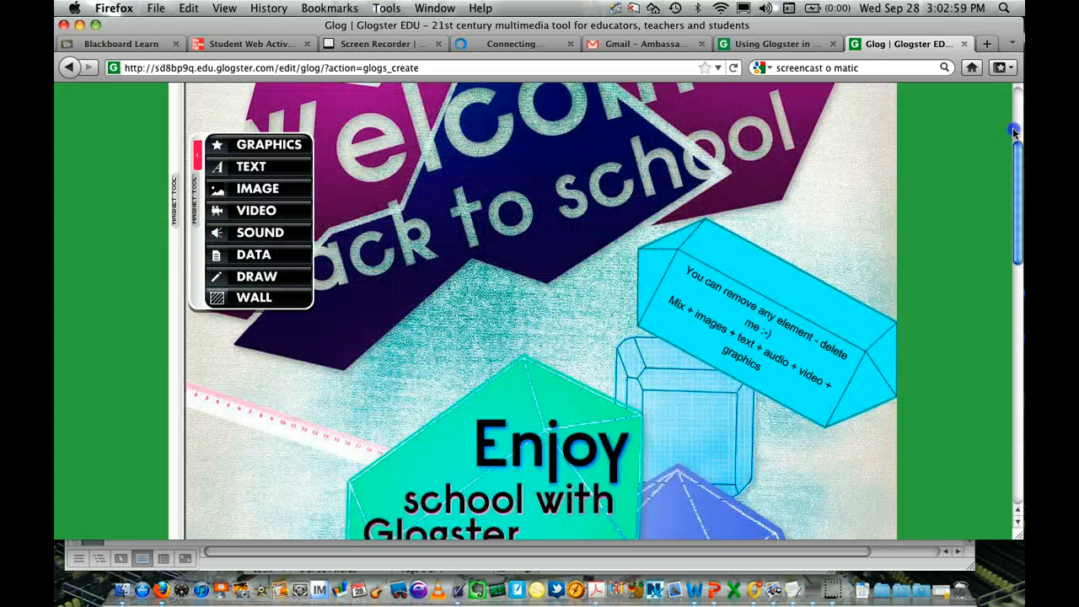
Rename the Glog as "My Glog About Georgia"
drag(1015, 141, 1013, 99)
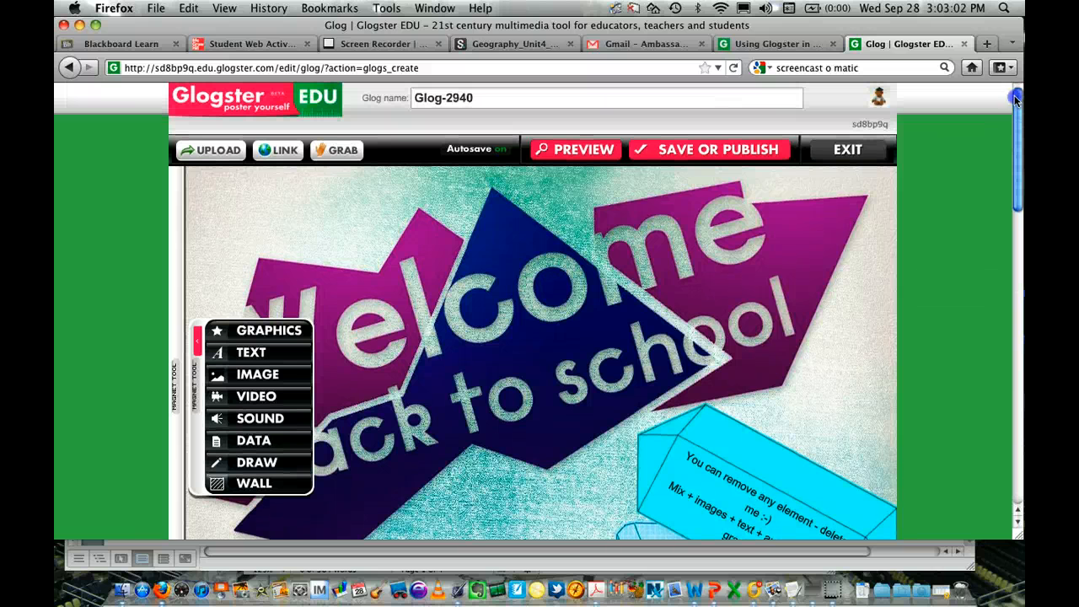
double_click(482, 97)
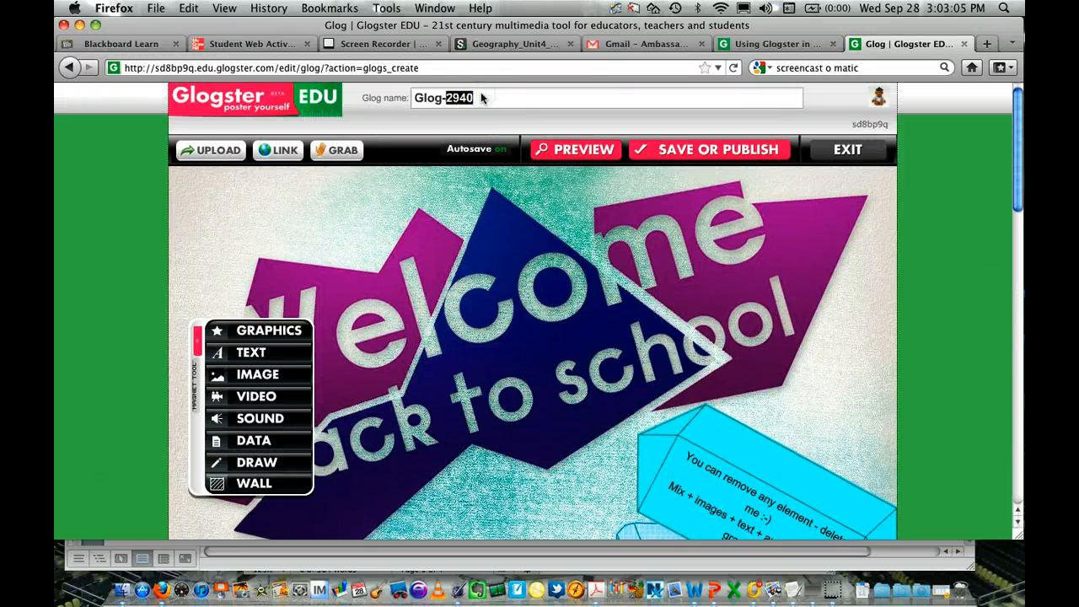
key(BackSpace)
key(BackSpace)
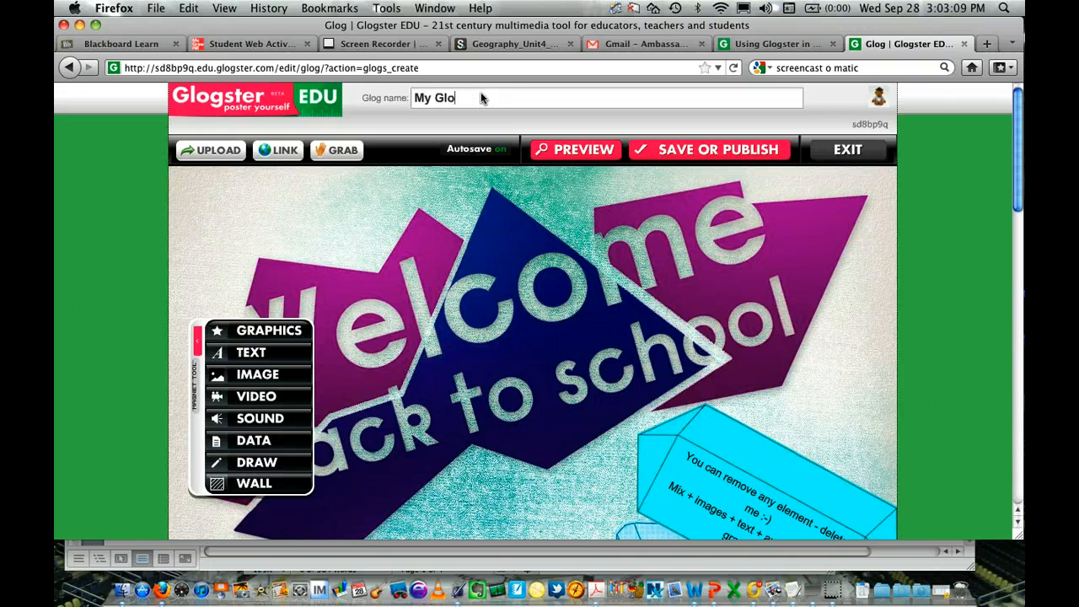
text(About Georgia)
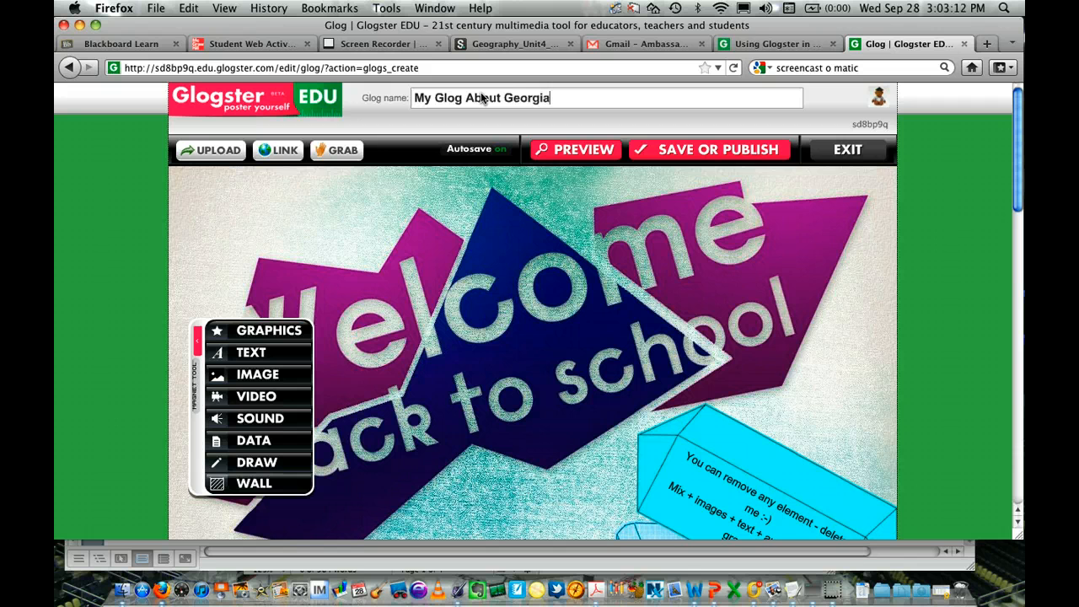
click(484, 98)
click(643, 115)
click(557, 124)
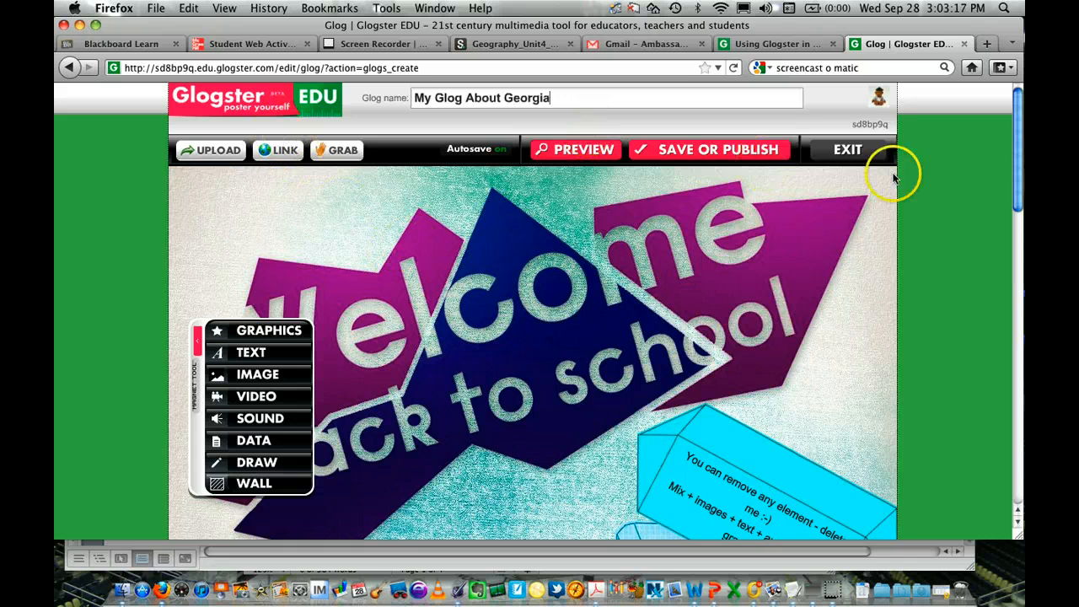
Move the light-blue "You can remove any element" text shape up over the welcome banner and delete it
scroll(909, 220, down, 3)
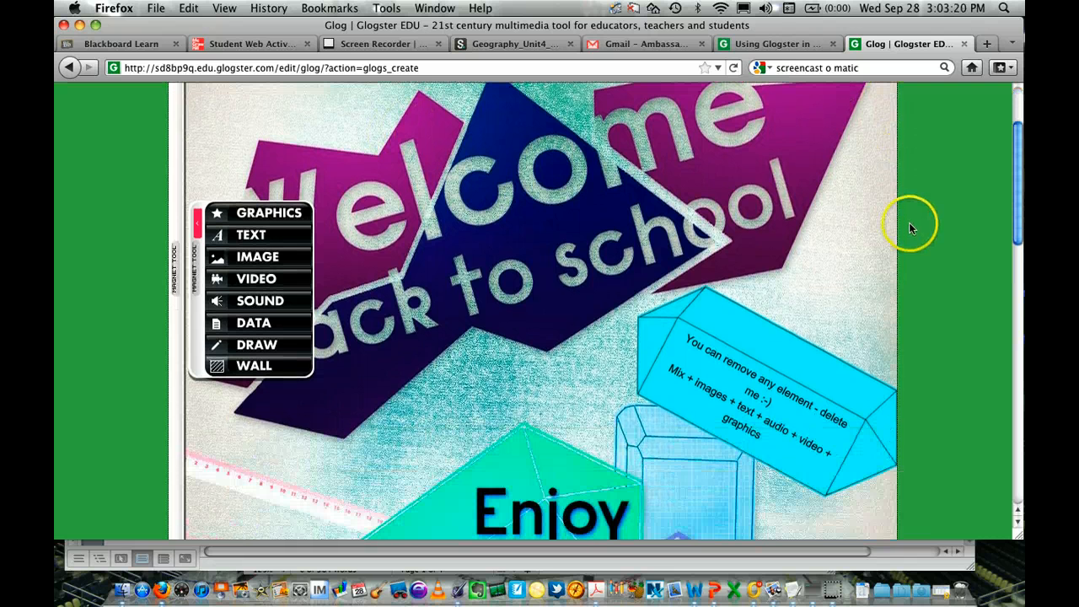
click(768, 381)
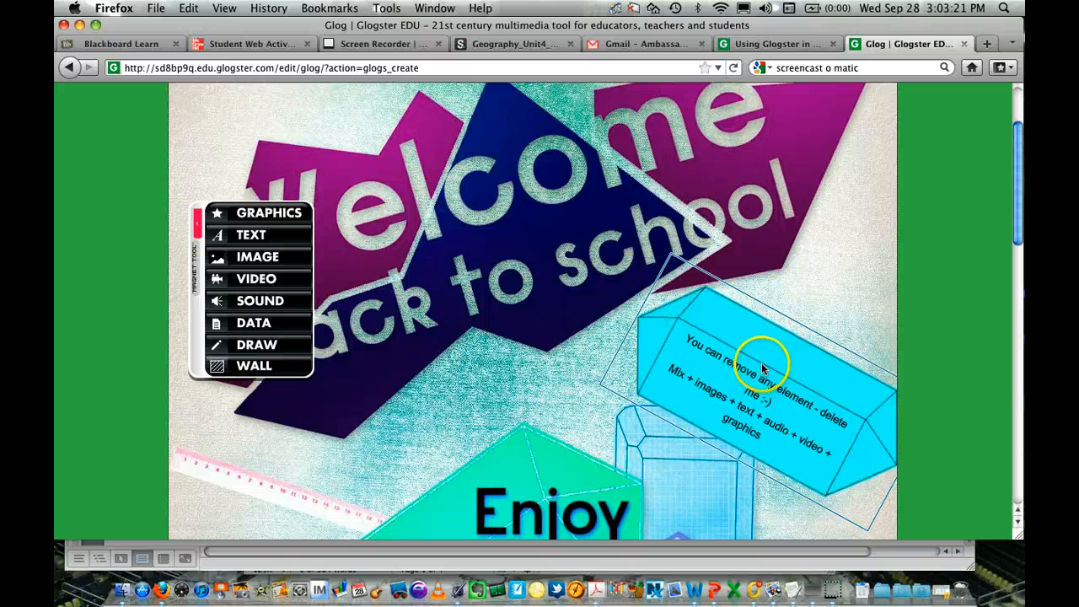
drag(763, 368, 750, 253)
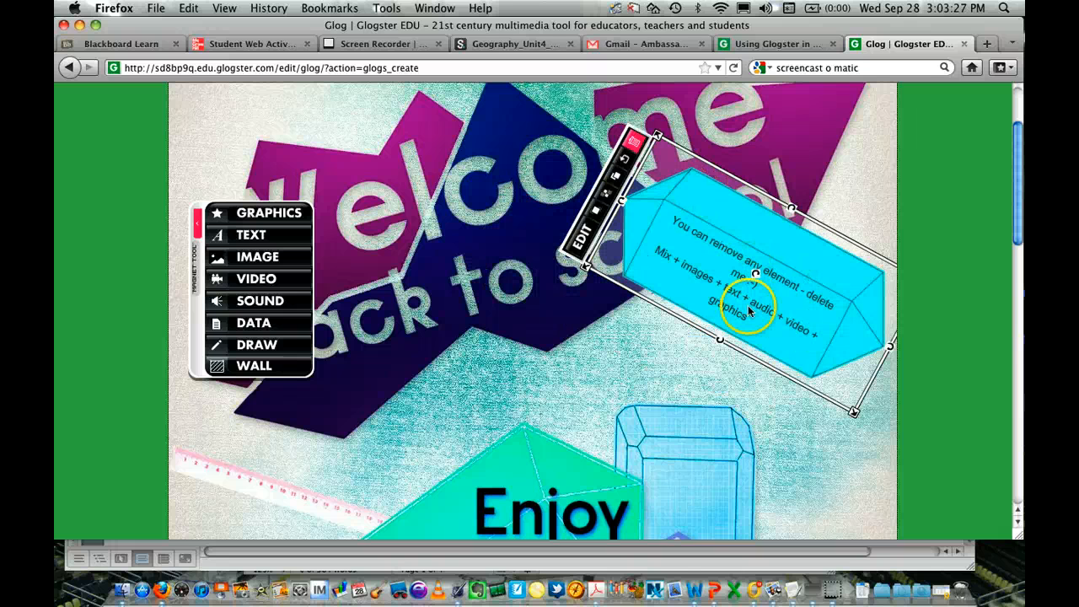
click(638, 145)
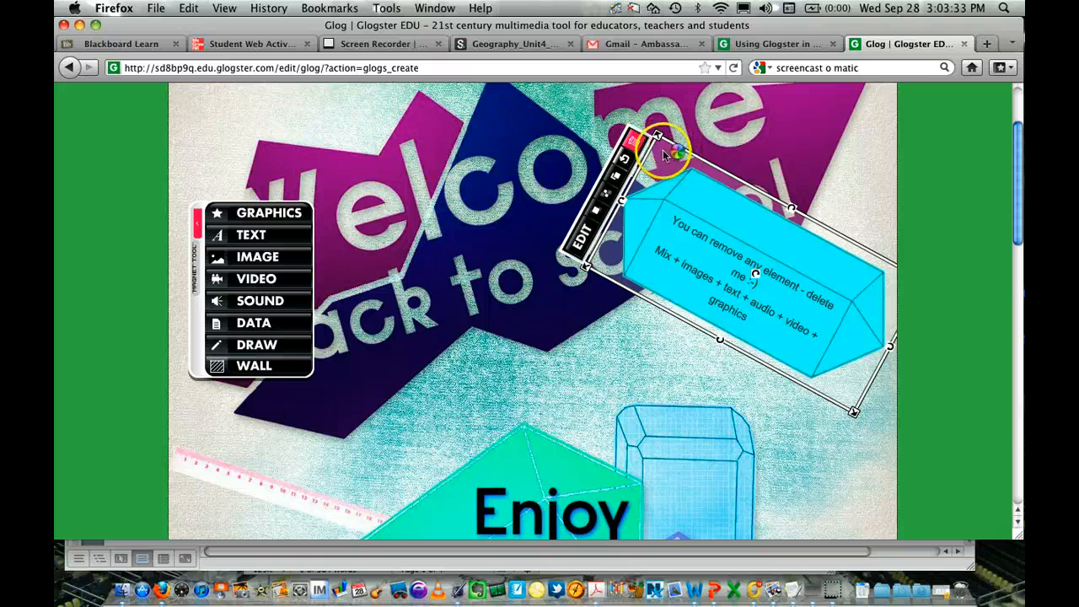
click(639, 142)
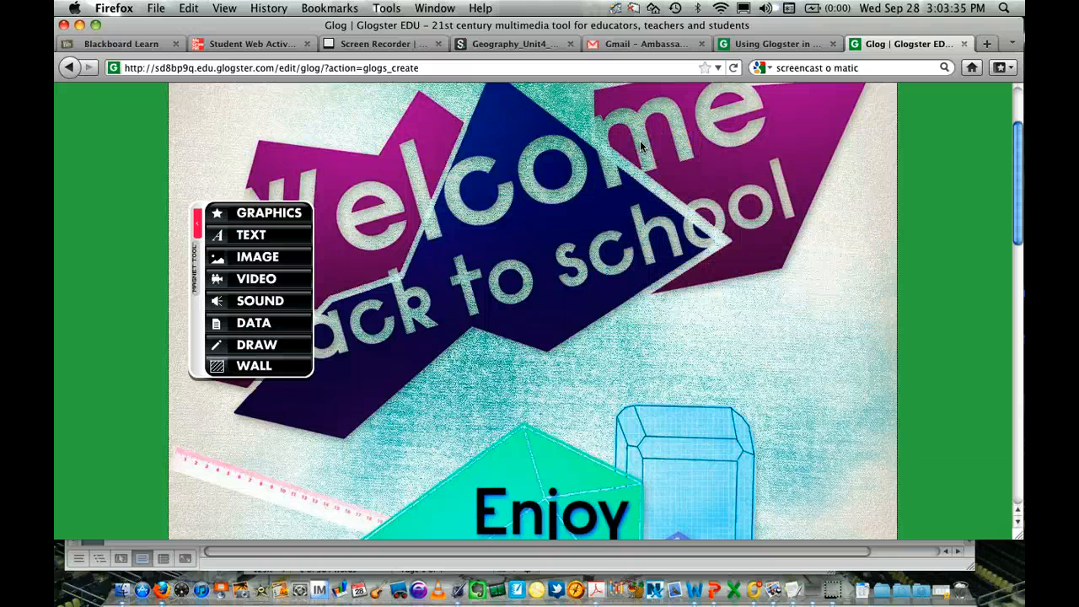
click(662, 157)
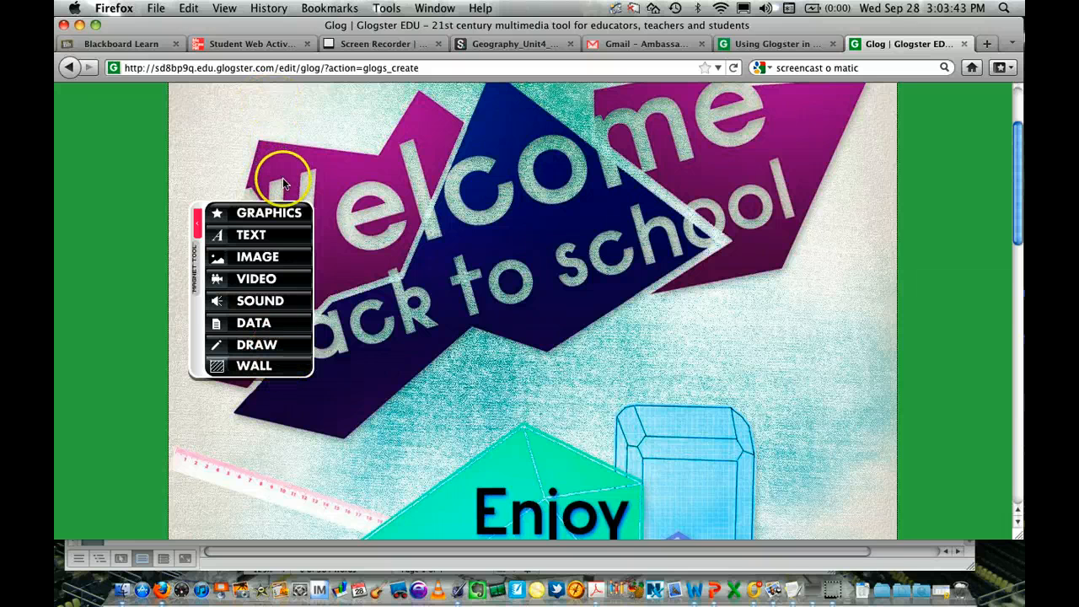
Add the red pushpin graphic from the Edu Random decorations to the Glog and close the graphics gallery
click(283, 209)
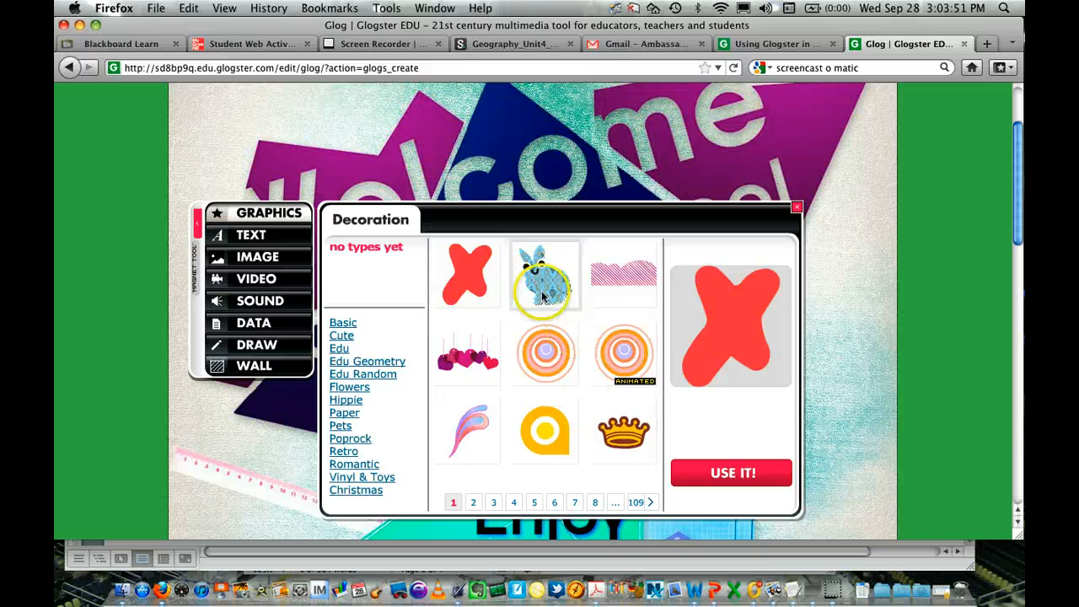
click(340, 348)
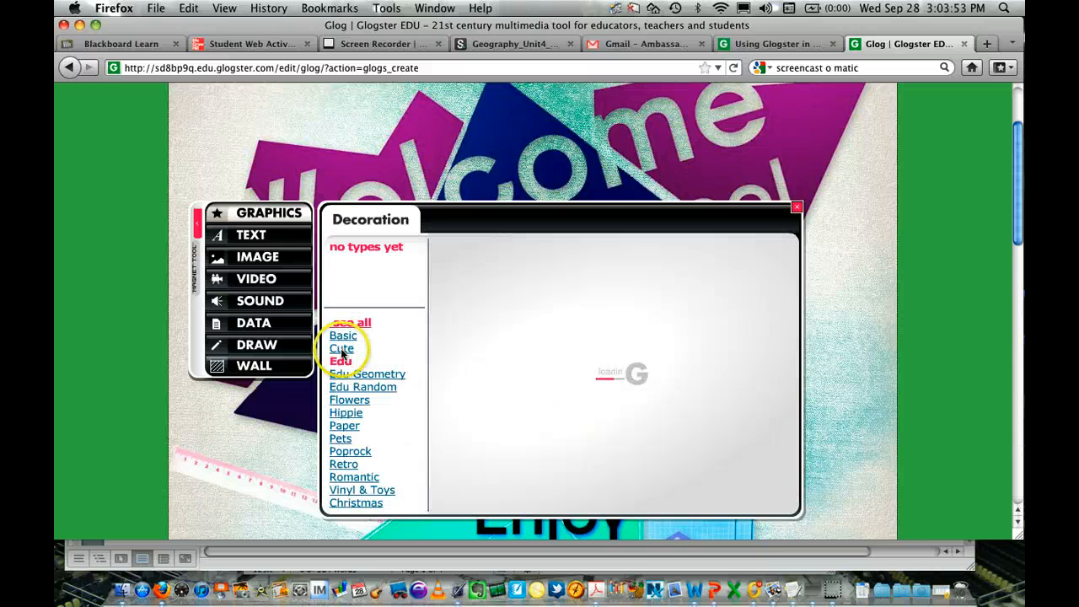
click(344, 386)
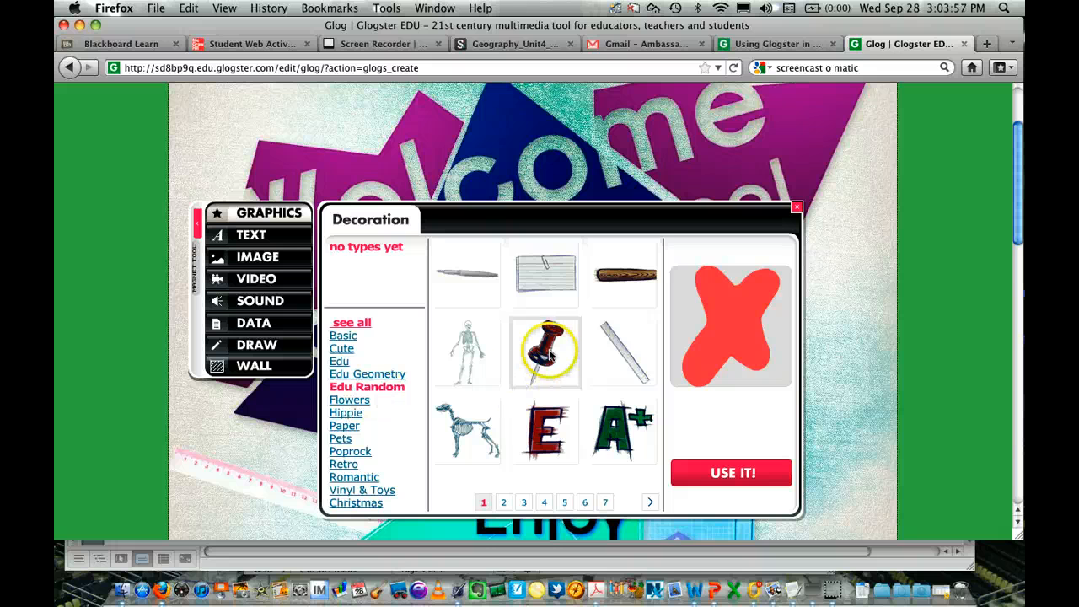
click(548, 354)
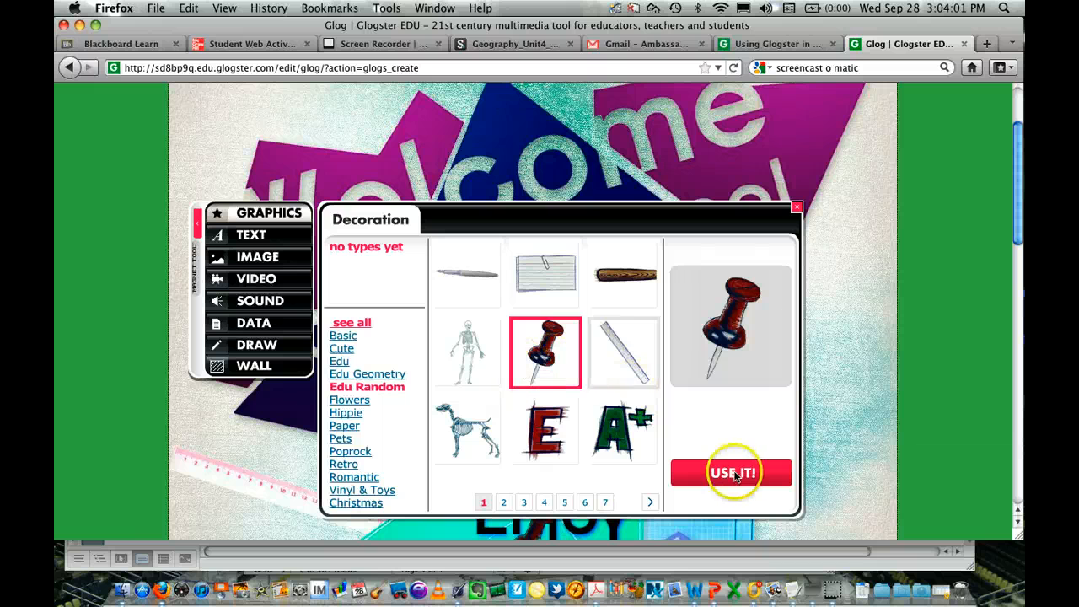
click(798, 208)
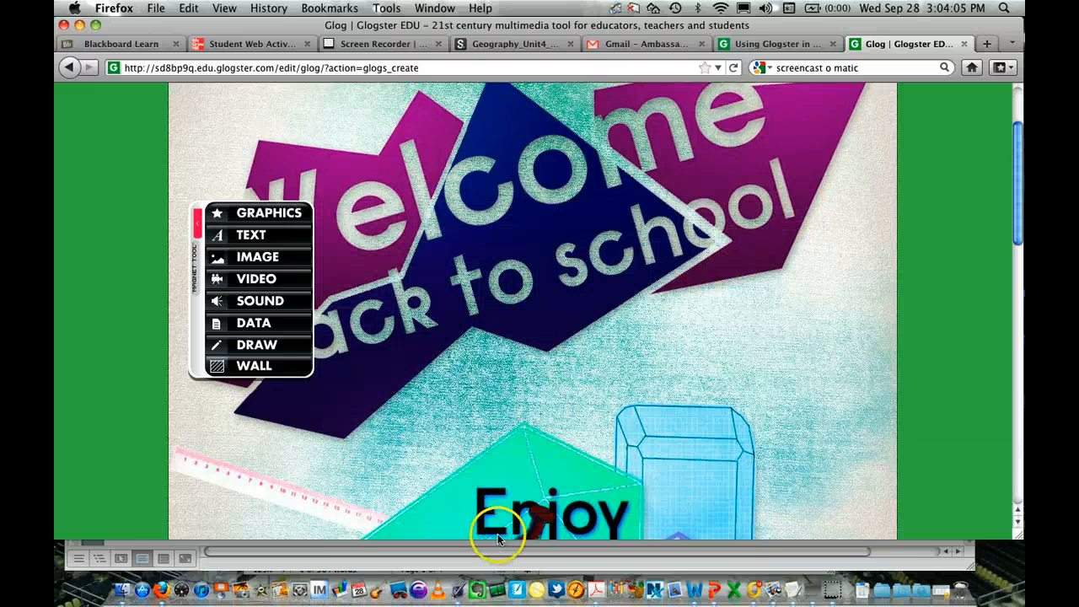
Move the red pushpin to the empty area below the banner's "school" text, duplicate it and place the copy beside the original
drag(529, 518, 796, 336)
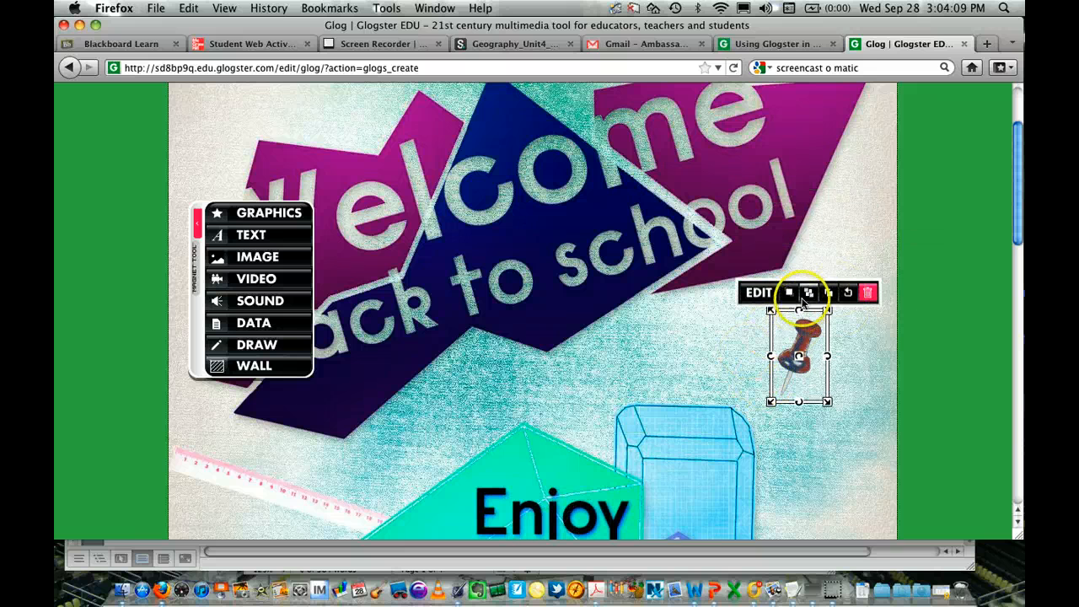
click(809, 293)
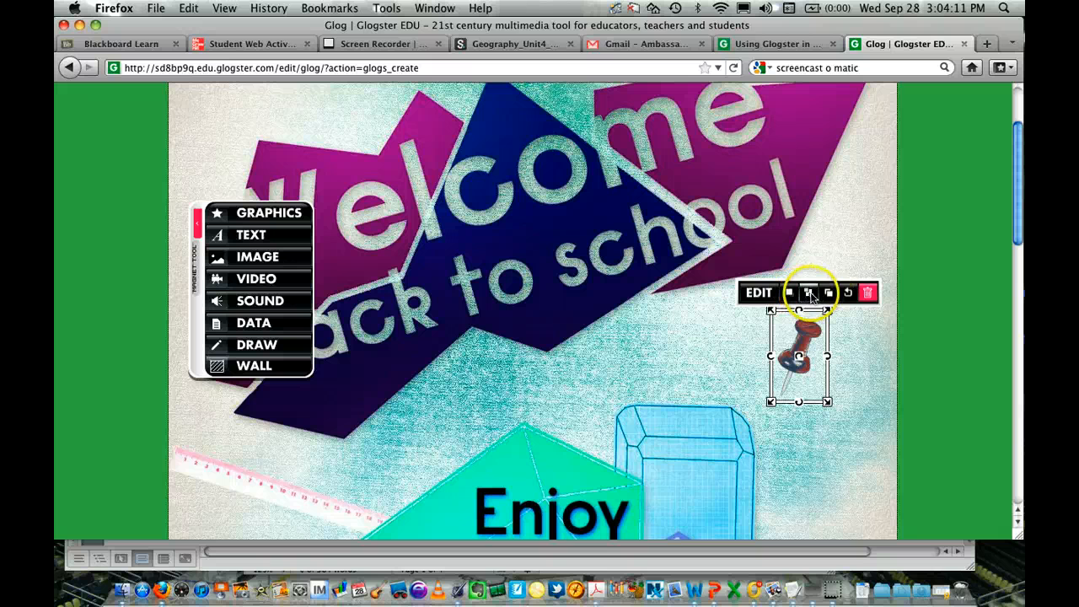
click(825, 294)
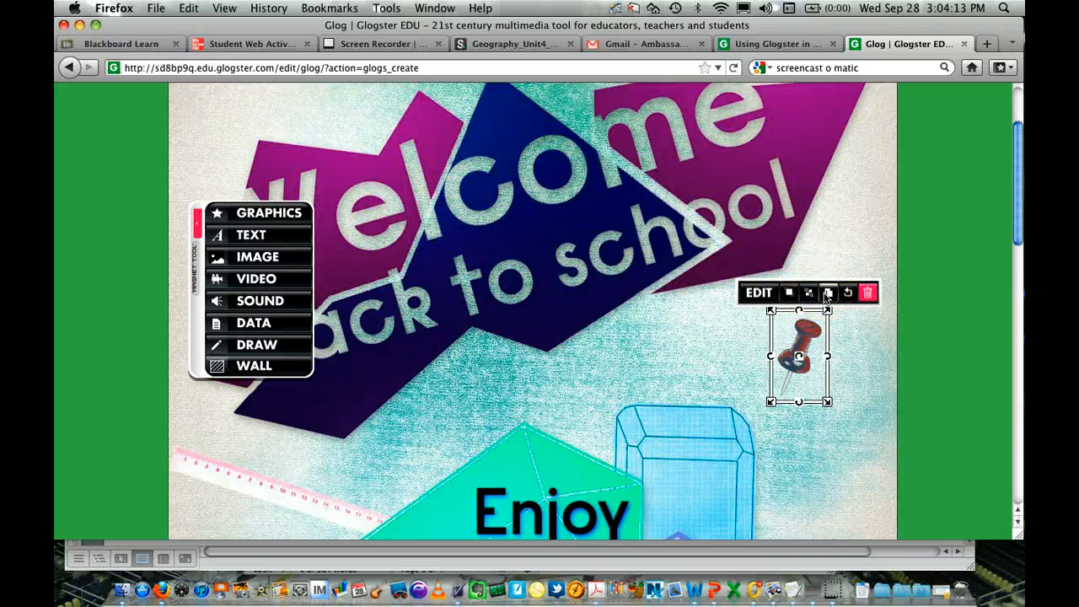
click(825, 294)
drag(811, 321, 844, 328)
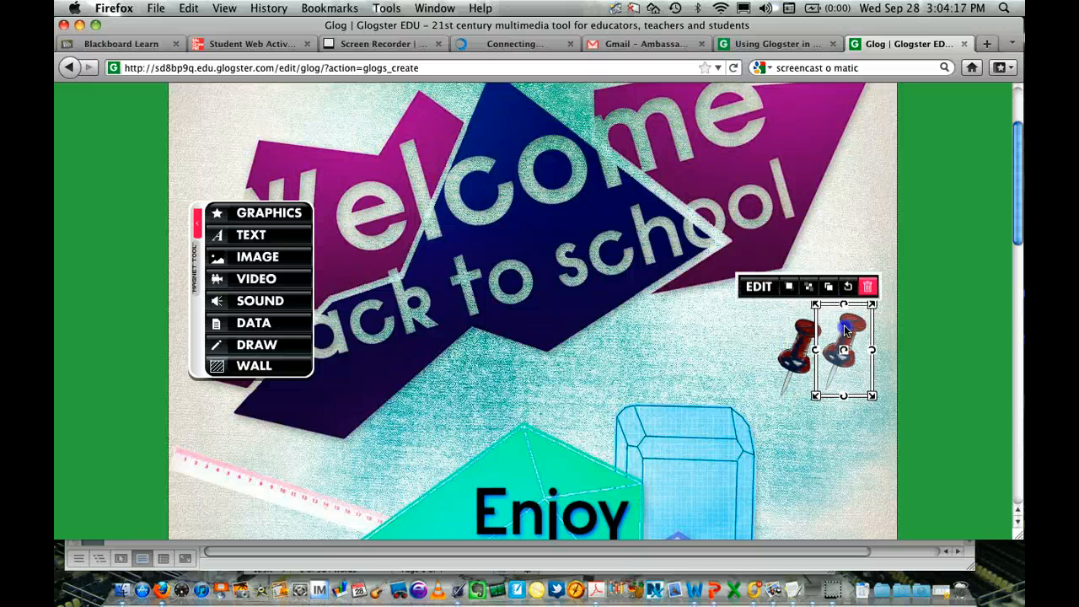
Add a plain Text element from the Basic text category to the Glog and close the text gallery
click(263, 237)
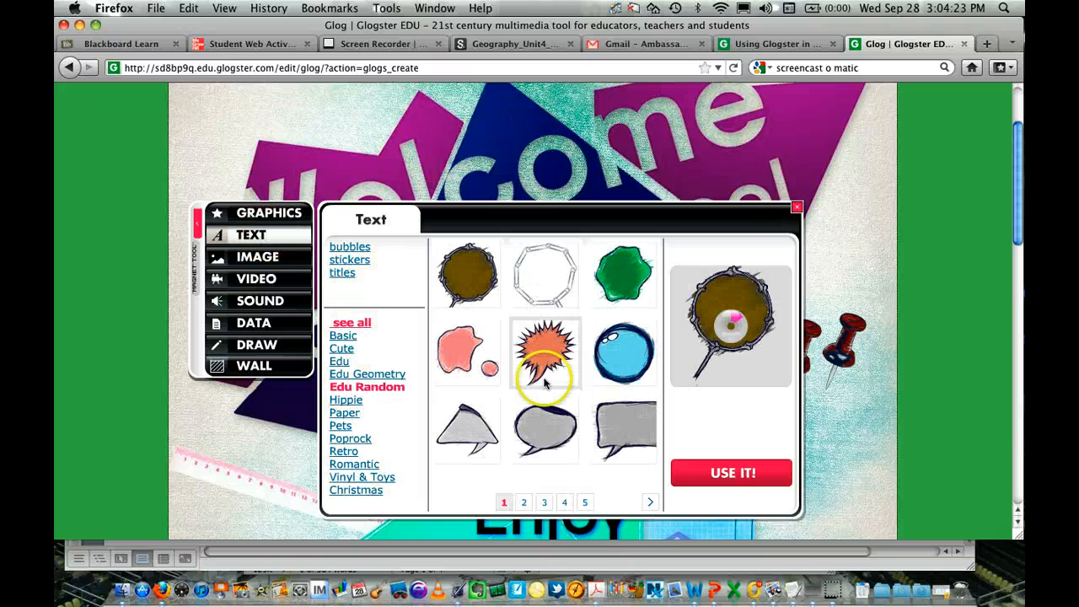
click(346, 401)
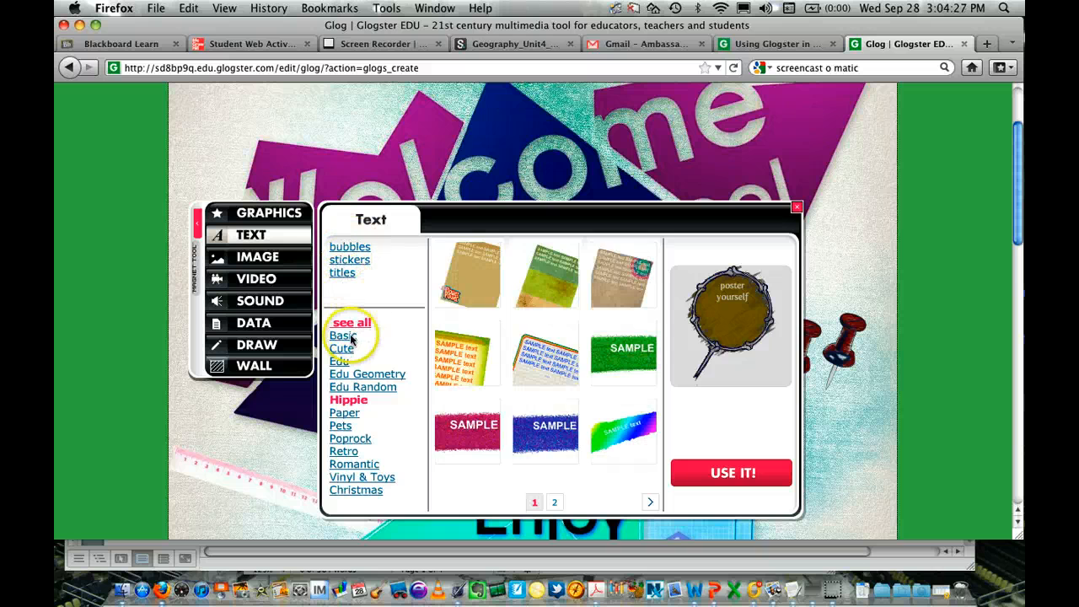
click(345, 336)
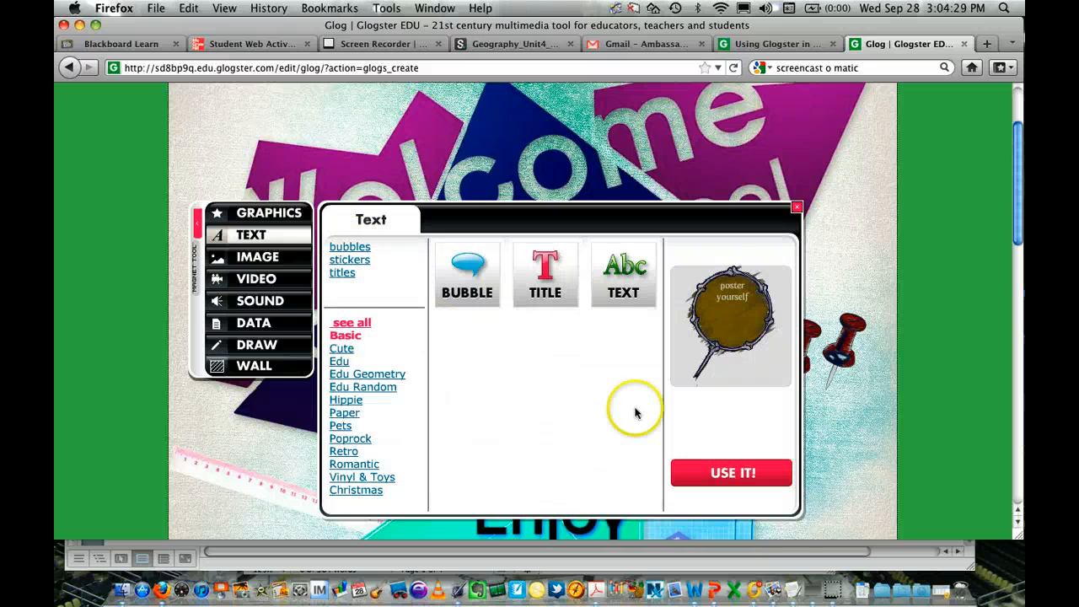
click(544, 266)
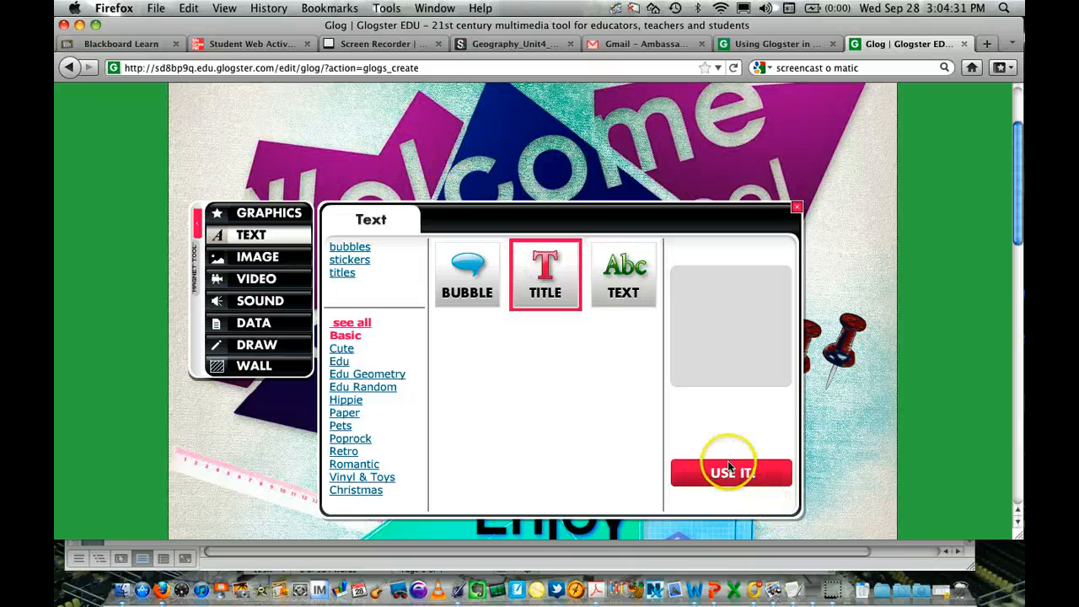
click(622, 257)
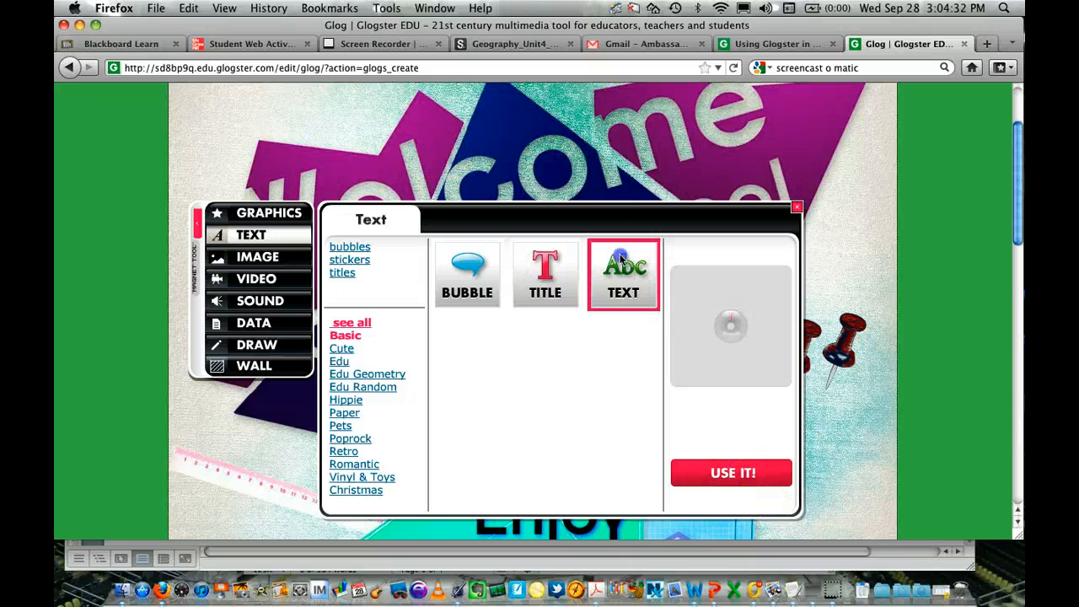
click(719, 474)
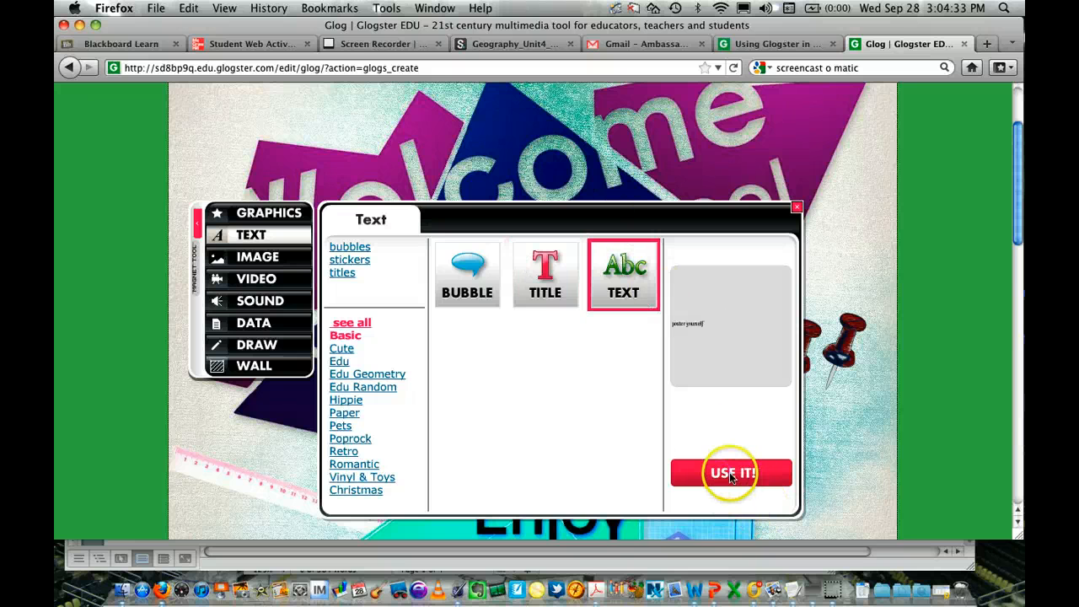
click(795, 206)
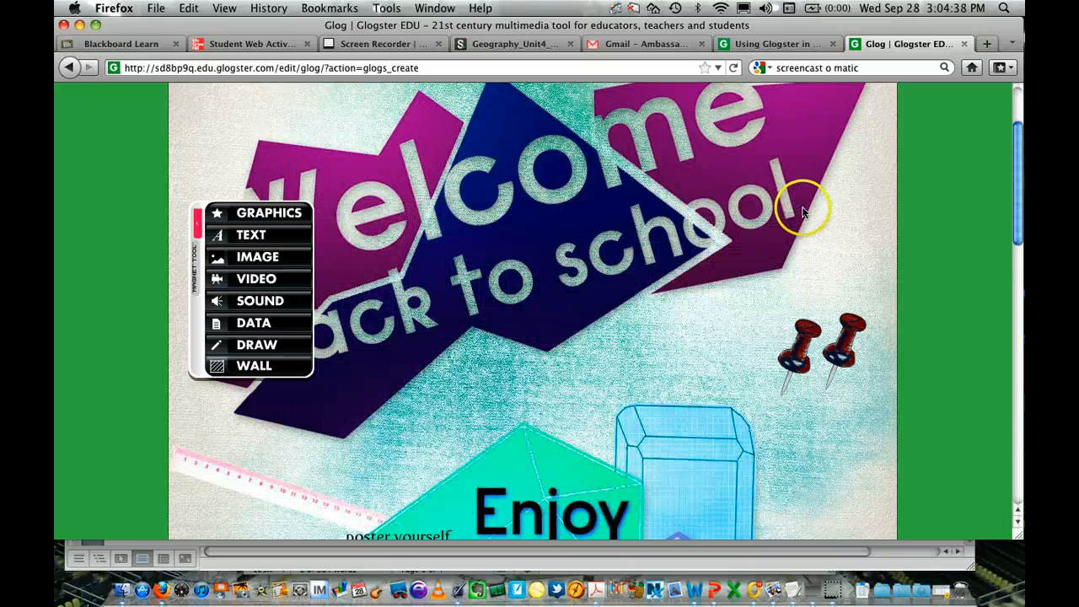
Replace the new text element's placeholder wording with "Type in information here"
click(393, 524)
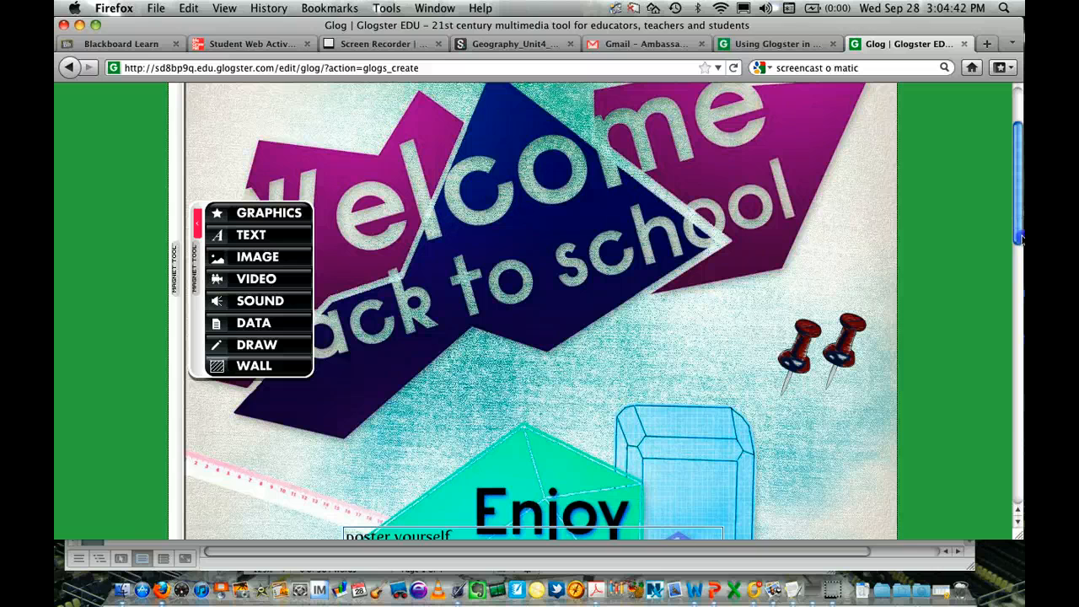
drag(1018, 240, 1018, 268)
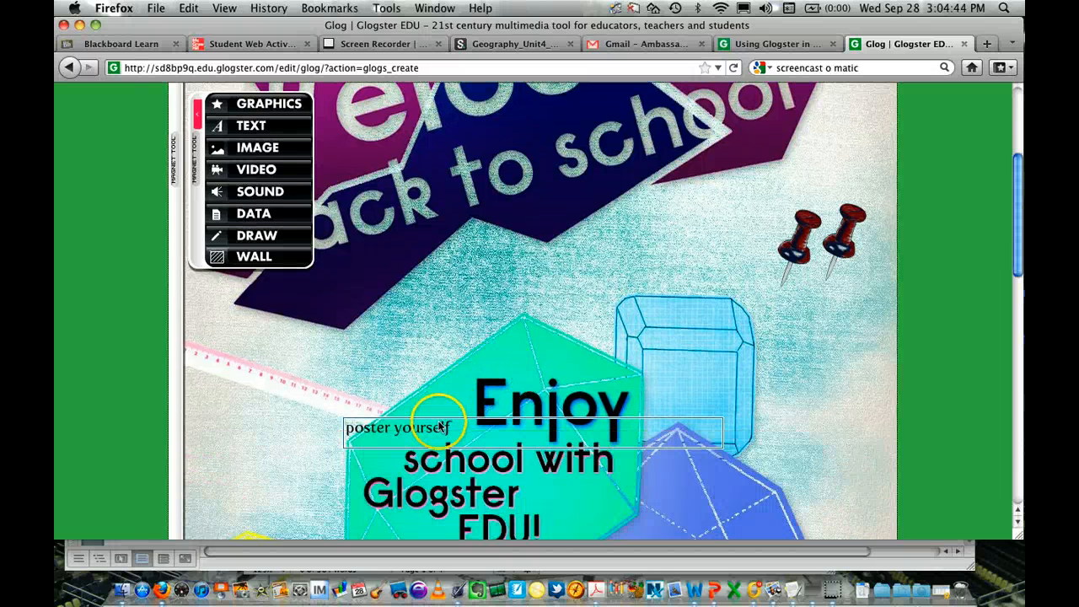
click(442, 427)
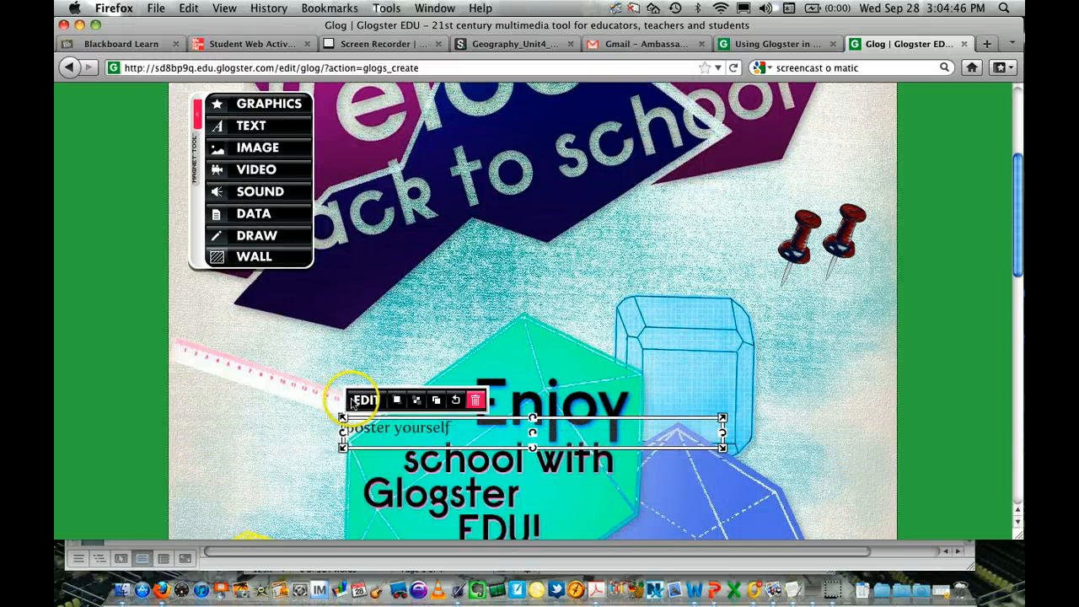
click(352, 402)
click(441, 417)
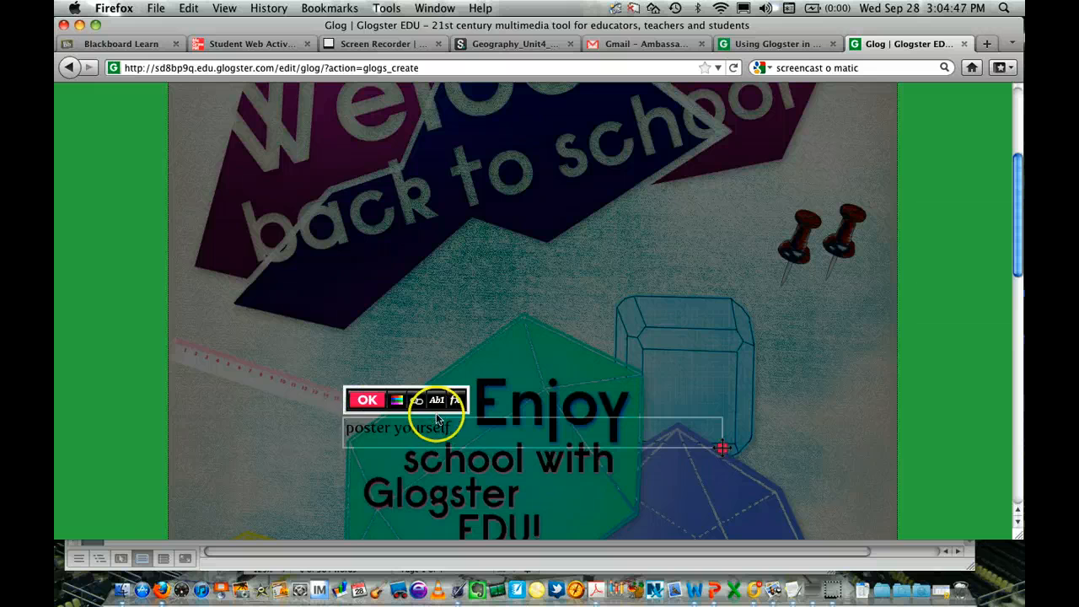
click(327, 427)
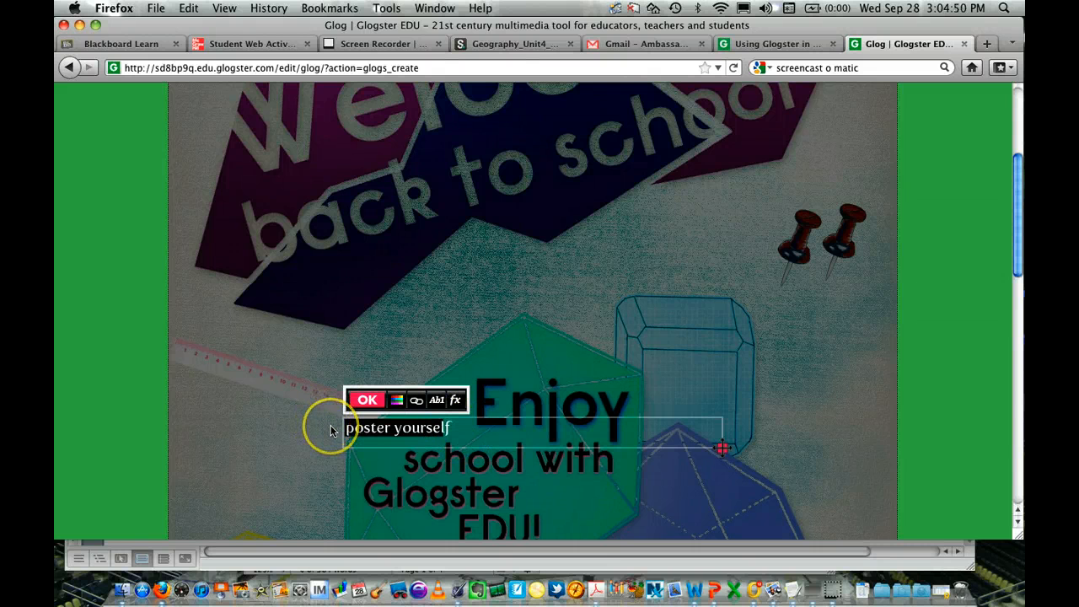
text(Type in information h)
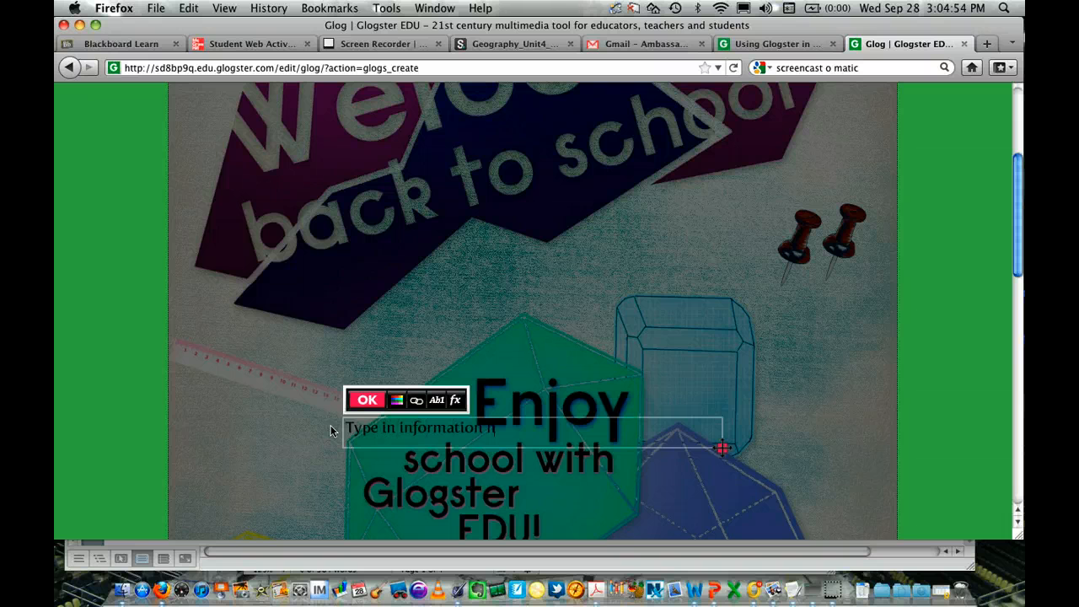
text(ere)
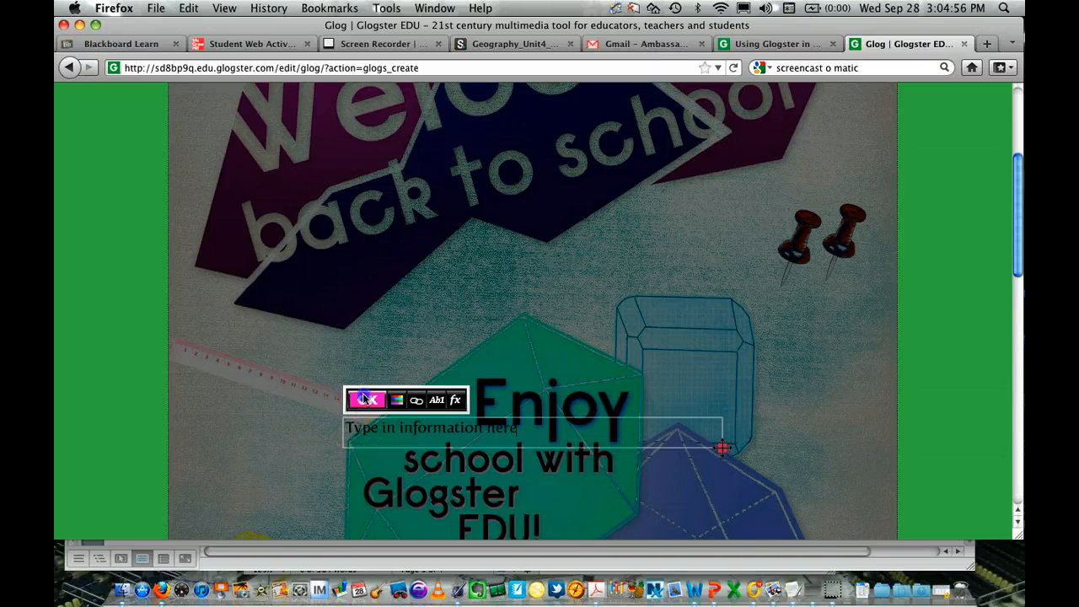
click(367, 400)
Move the "Type in information here" text off the green shape and onto the pink ruler, and deselect it
click(370, 422)
drag(445, 425, 299, 373)
click(433, 345)
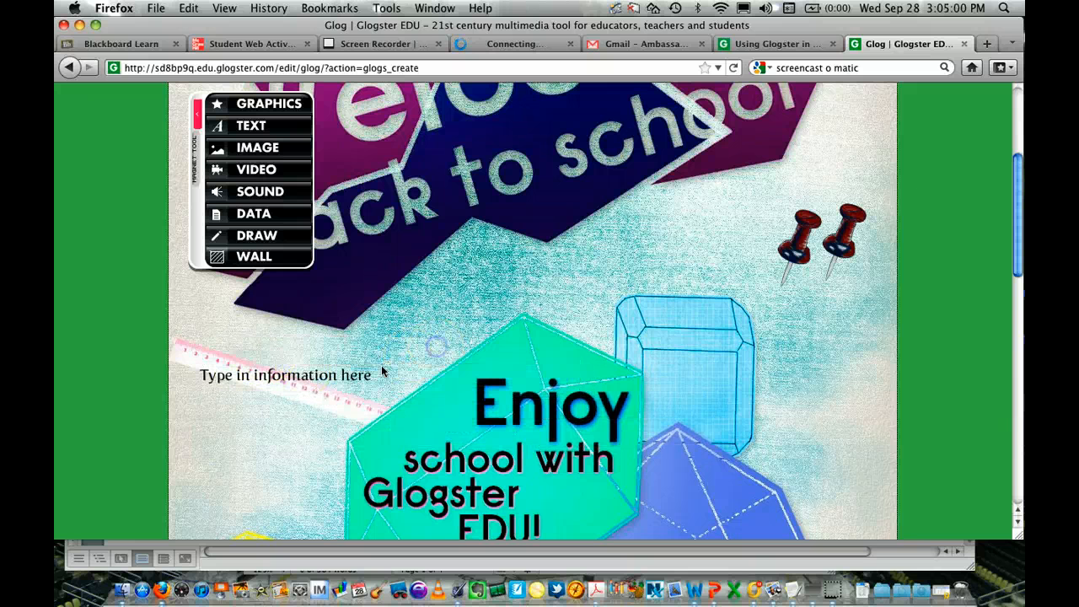
Set the "Type in information here" text to size 23 in blue and apply the change
click(253, 375)
click(218, 347)
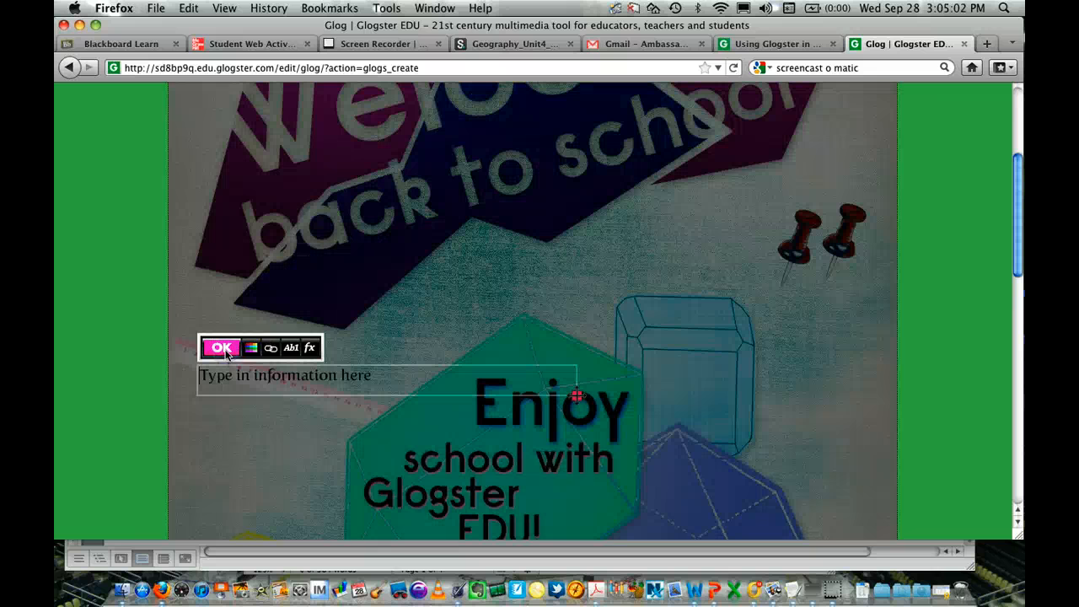
click(290, 349)
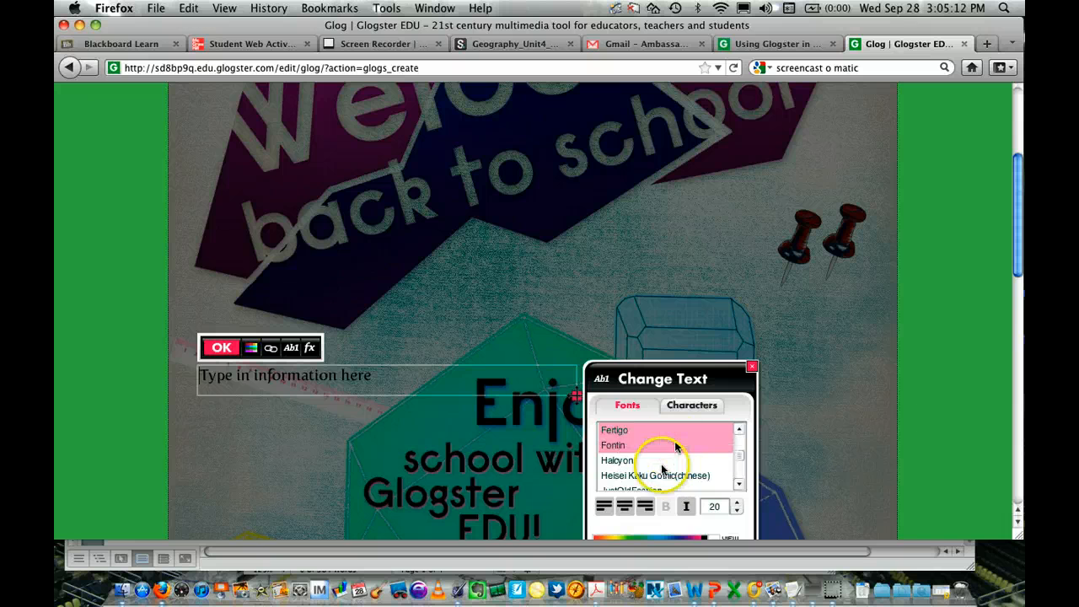
click(737, 502)
click(737, 503)
click(736, 502)
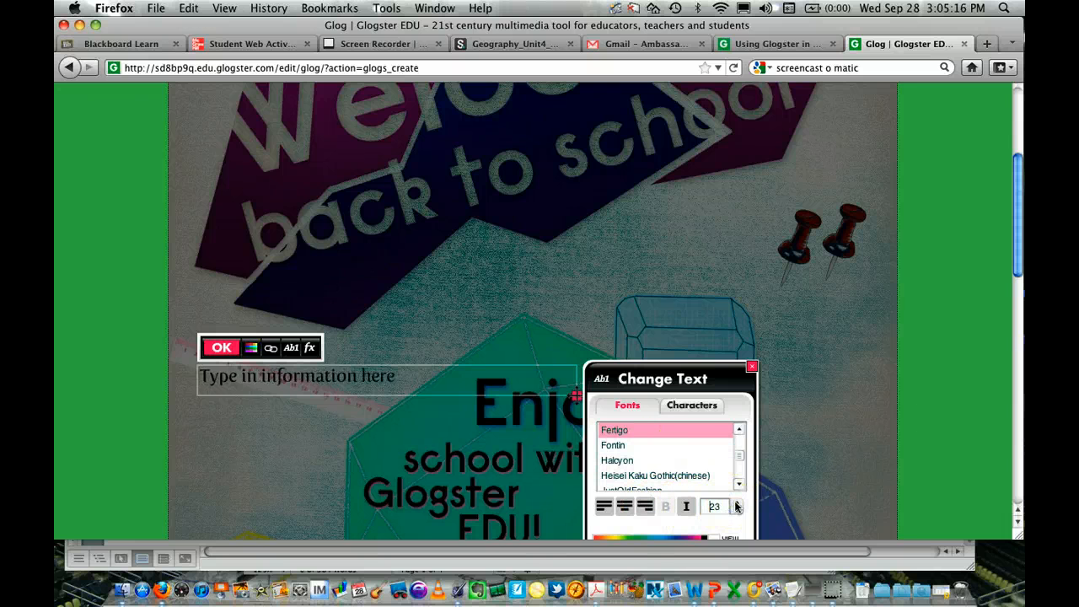
drag(1018, 257, 1018, 307)
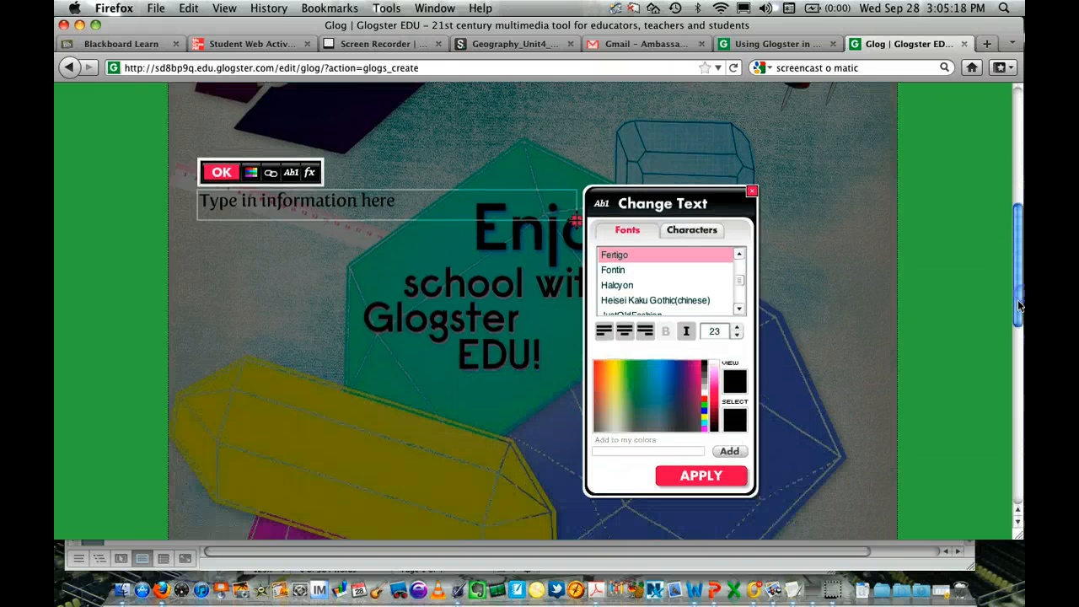
click(654, 393)
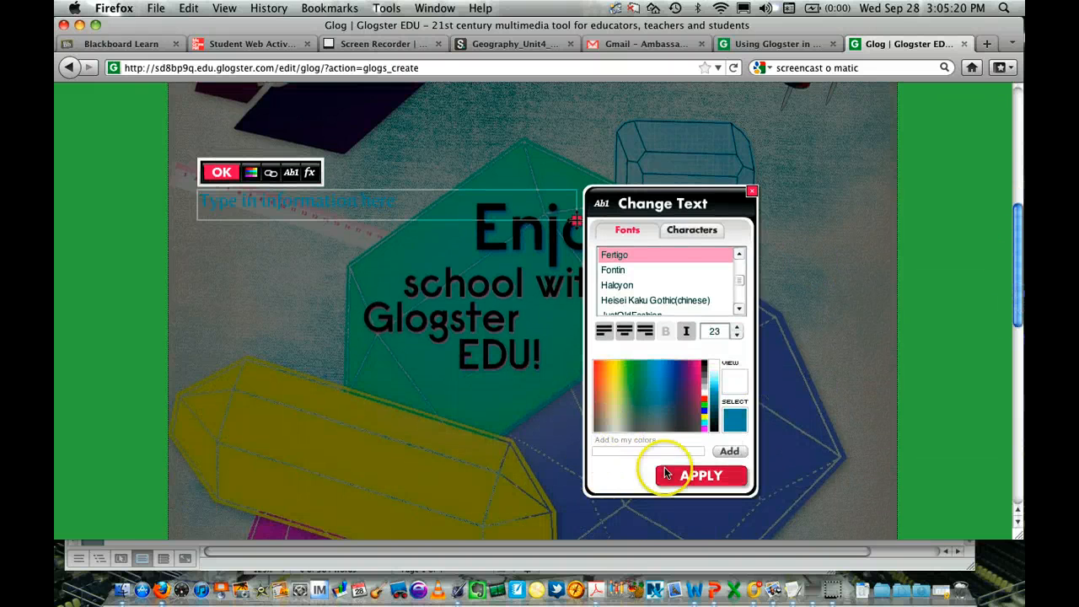
click(666, 475)
click(221, 172)
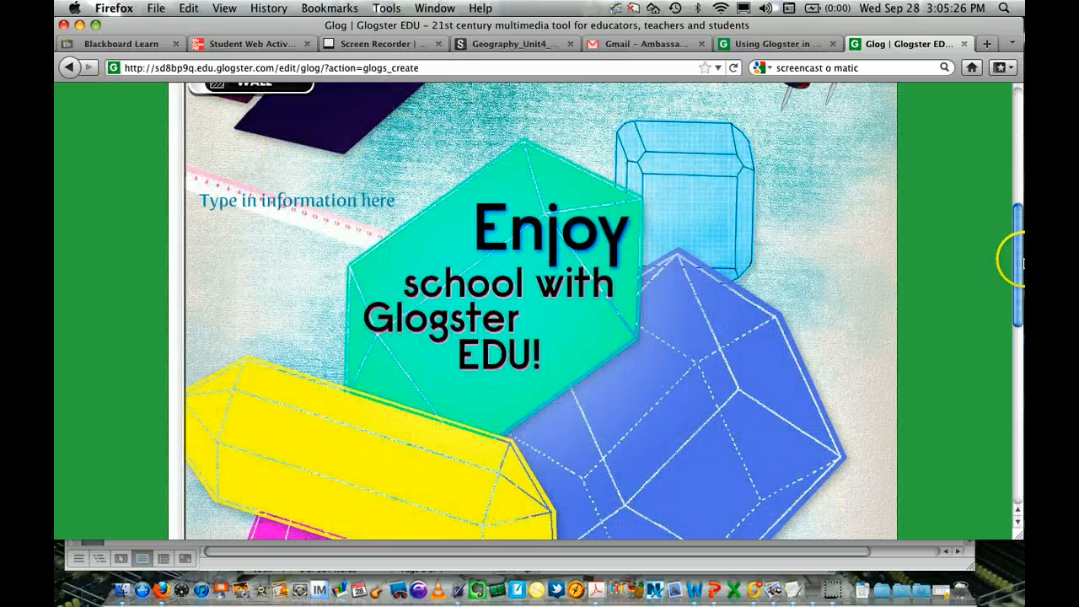
Open the image gallery, dismiss the upload file chooser and try to add the peaches picture from My pictures to the Glog
drag(1018, 255, 1001, 202)
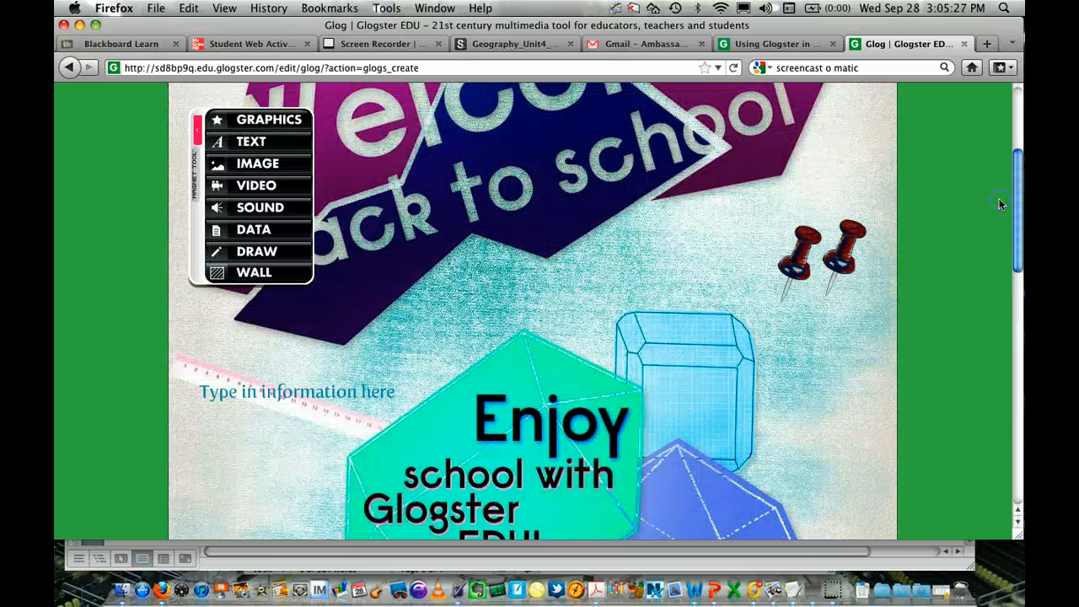
click(268, 170)
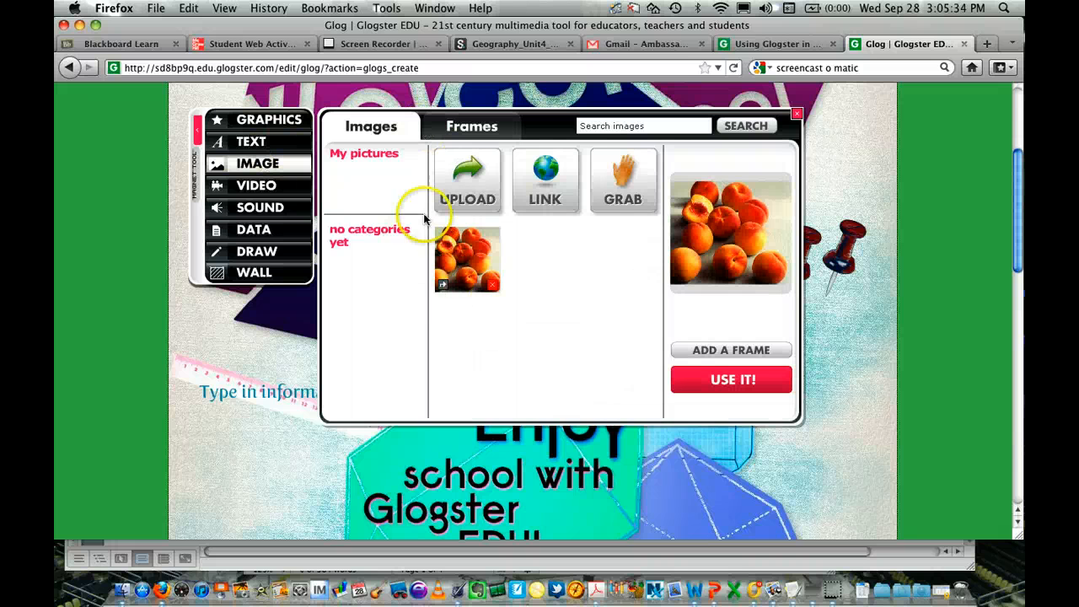
click(471, 181)
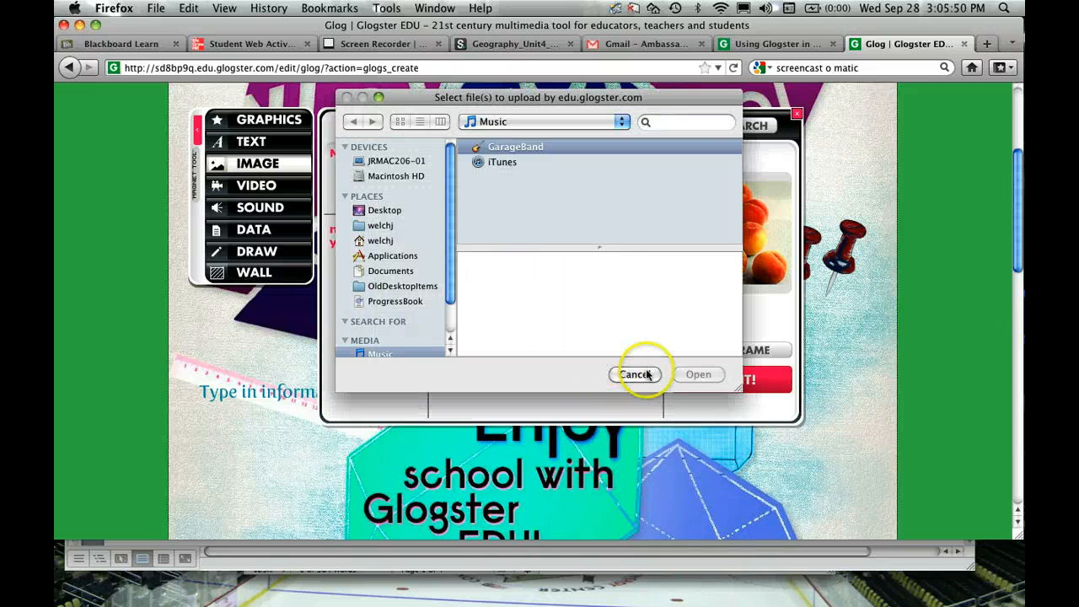
click(642, 374)
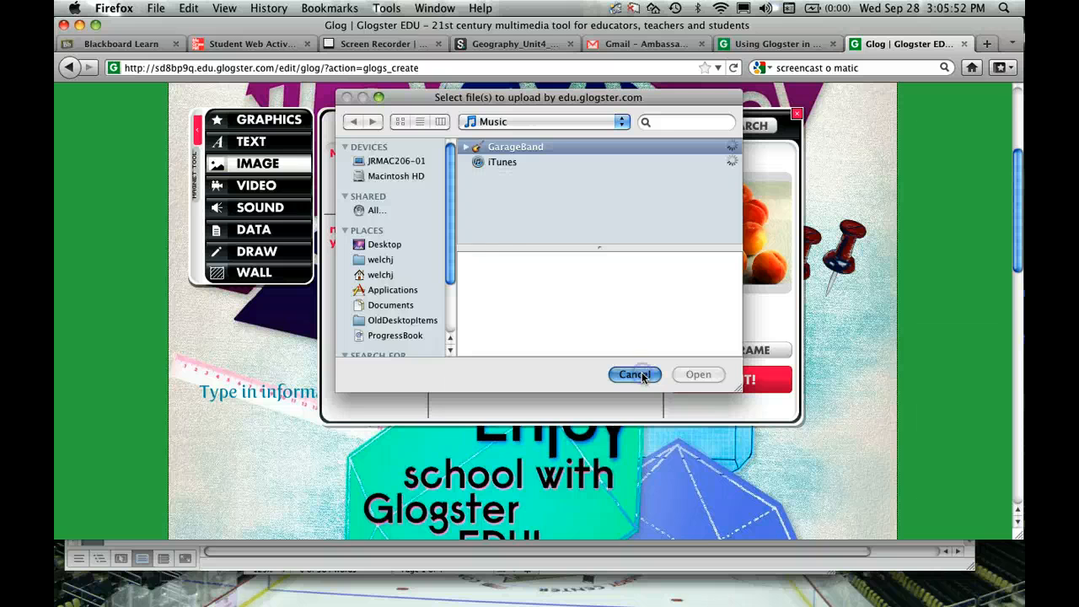
click(716, 387)
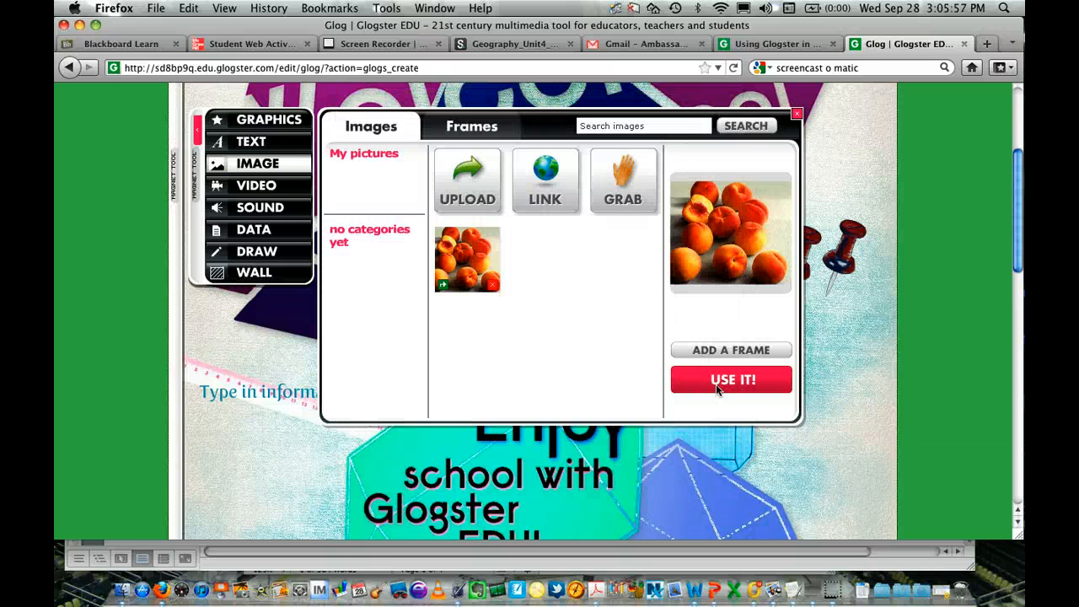
click(797, 114)
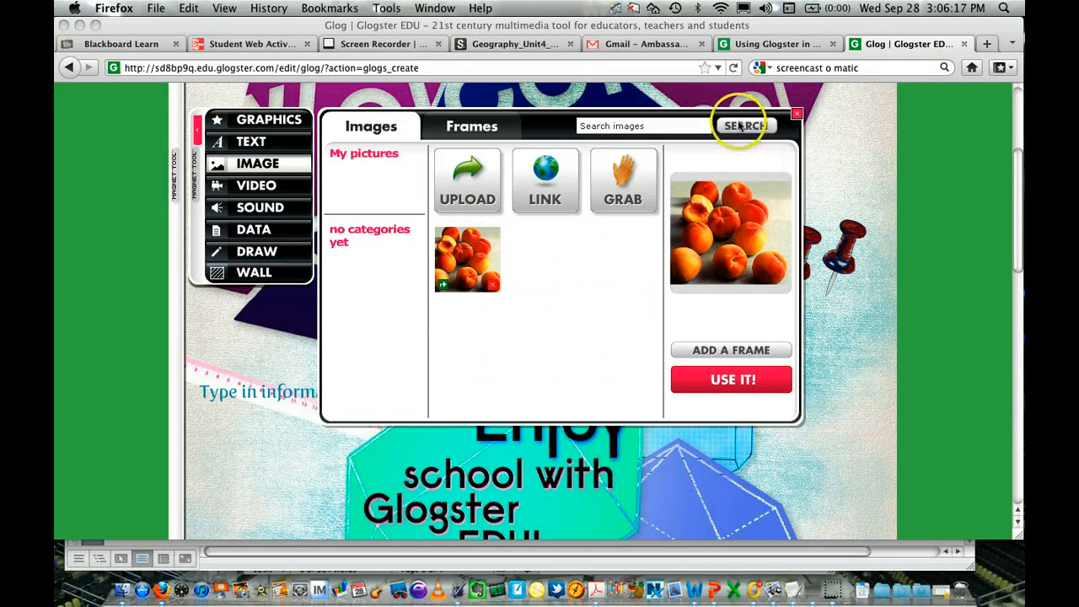
click(248, 464)
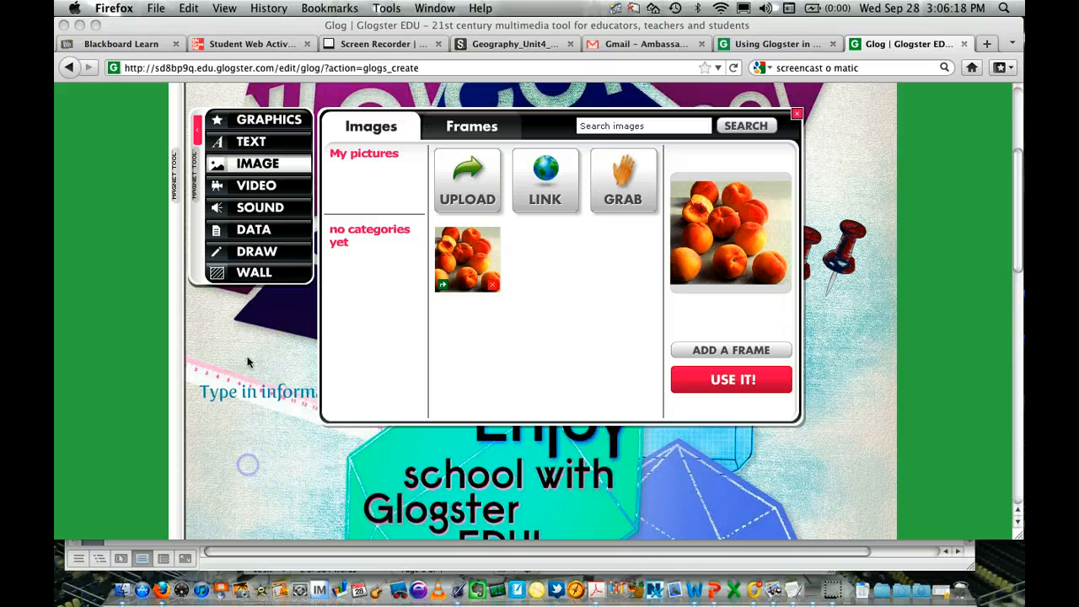
click(272, 194)
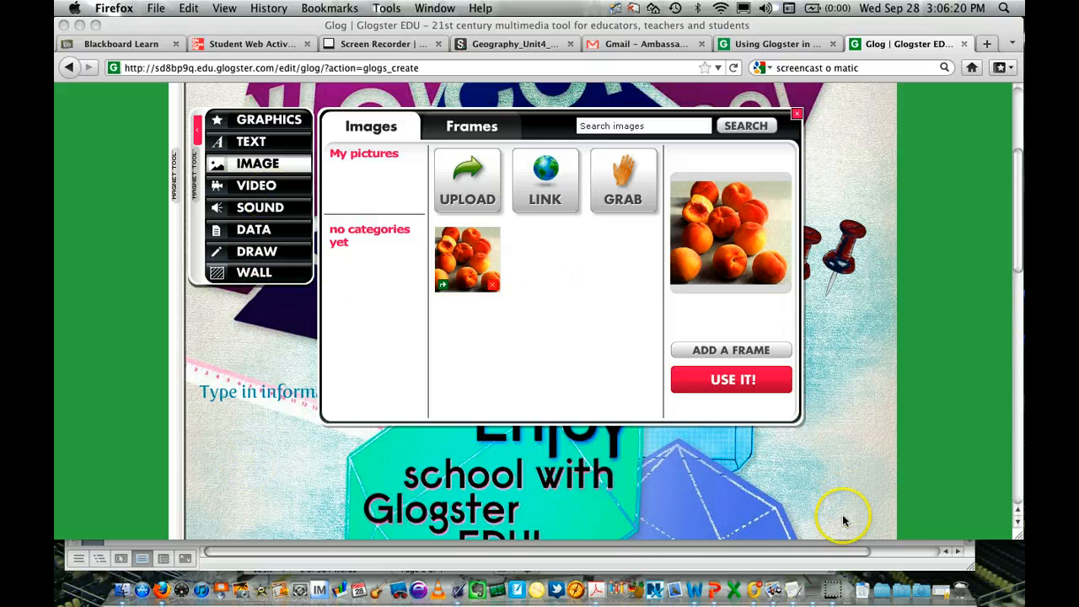
click(836, 588)
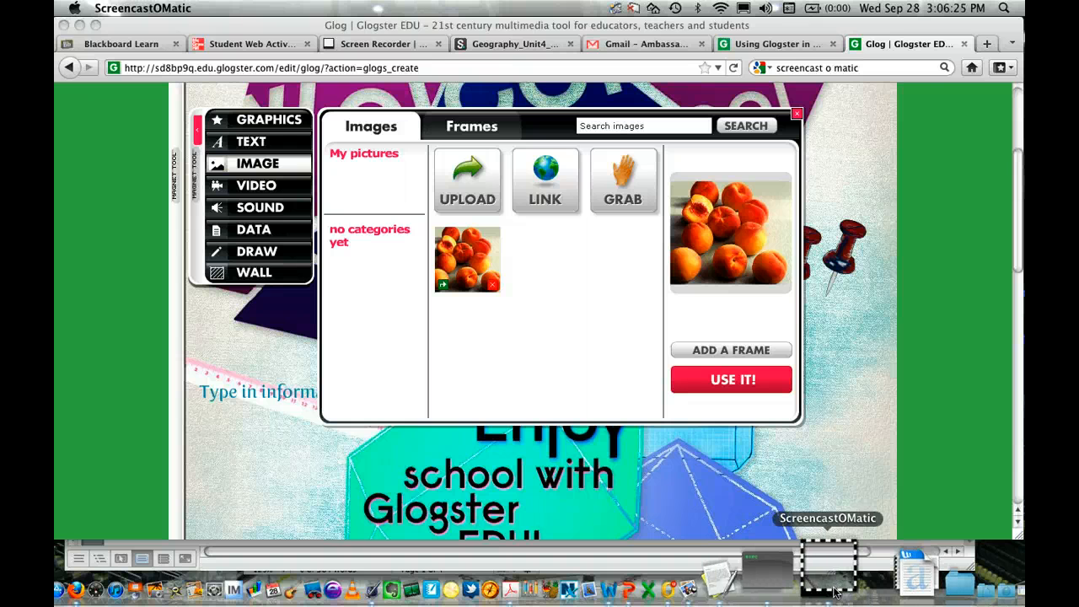
click(779, 257)
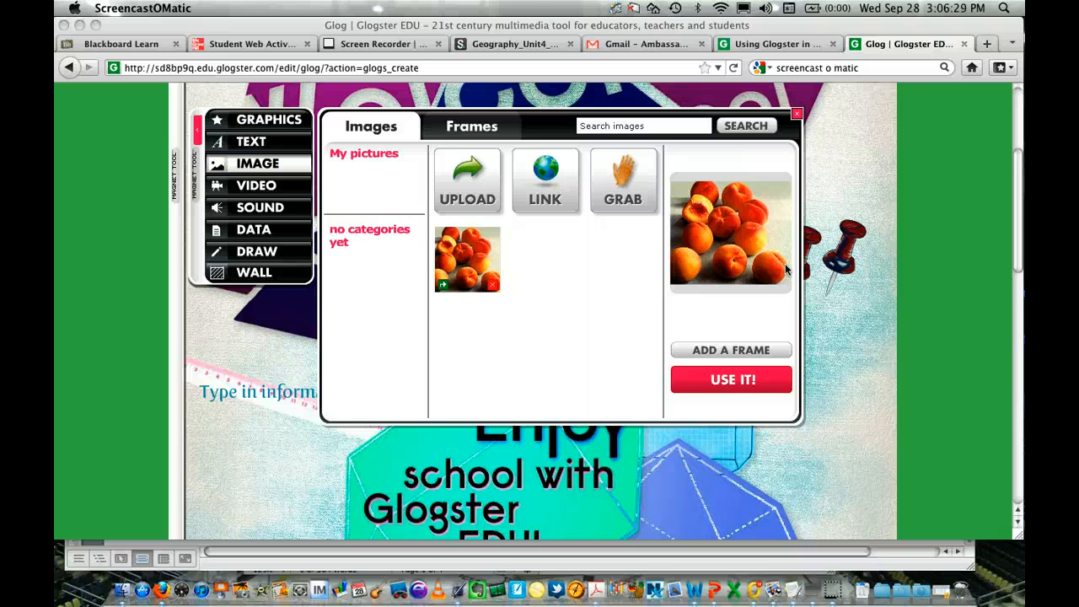
Switch back to the Glogster browser window and close the image gallery
key(F9)
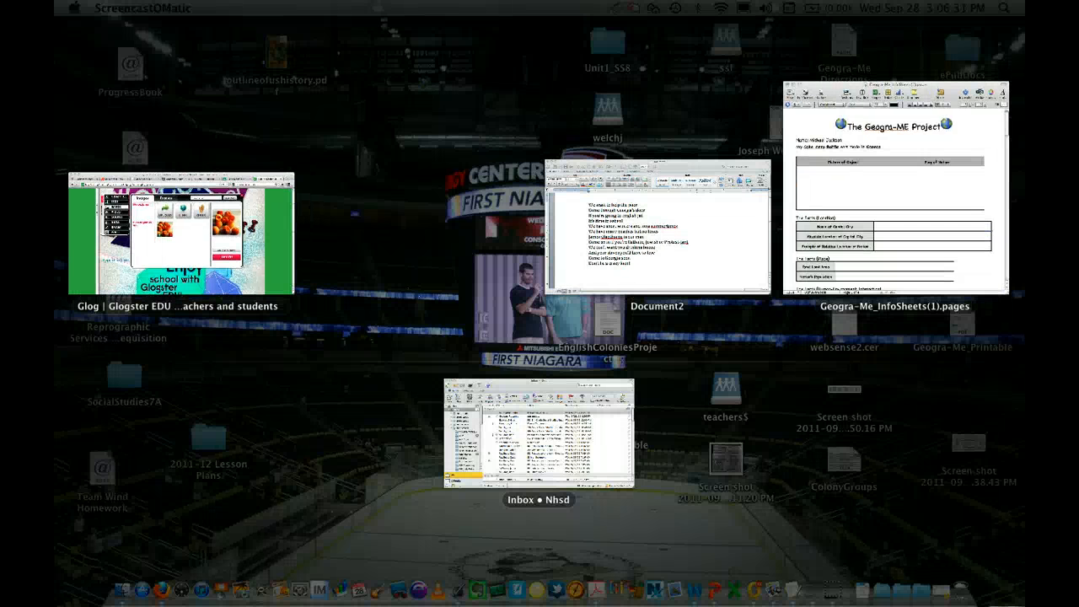
click(132, 241)
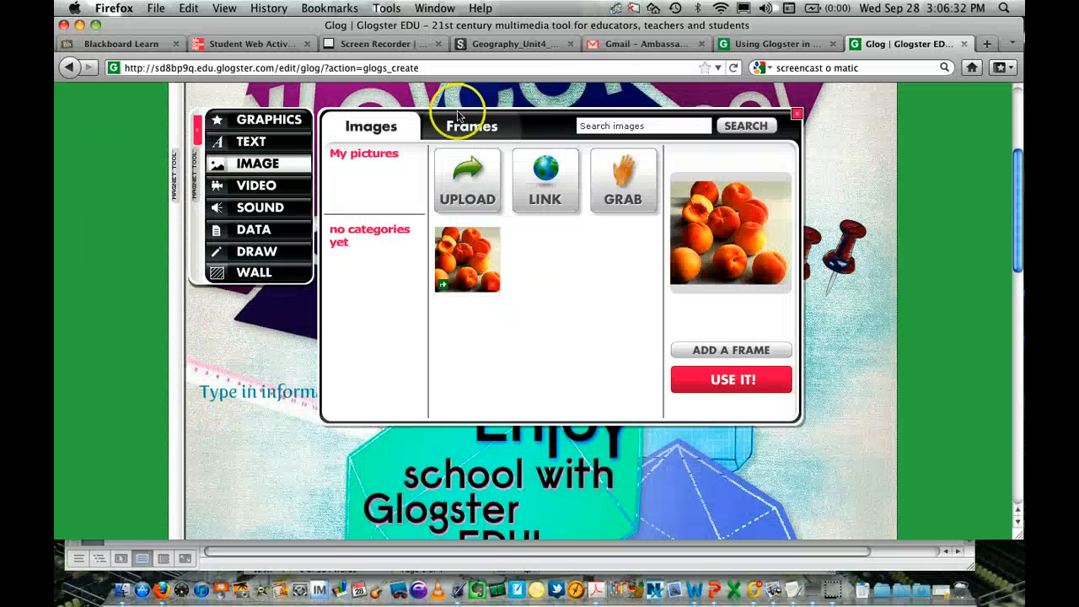
click(796, 118)
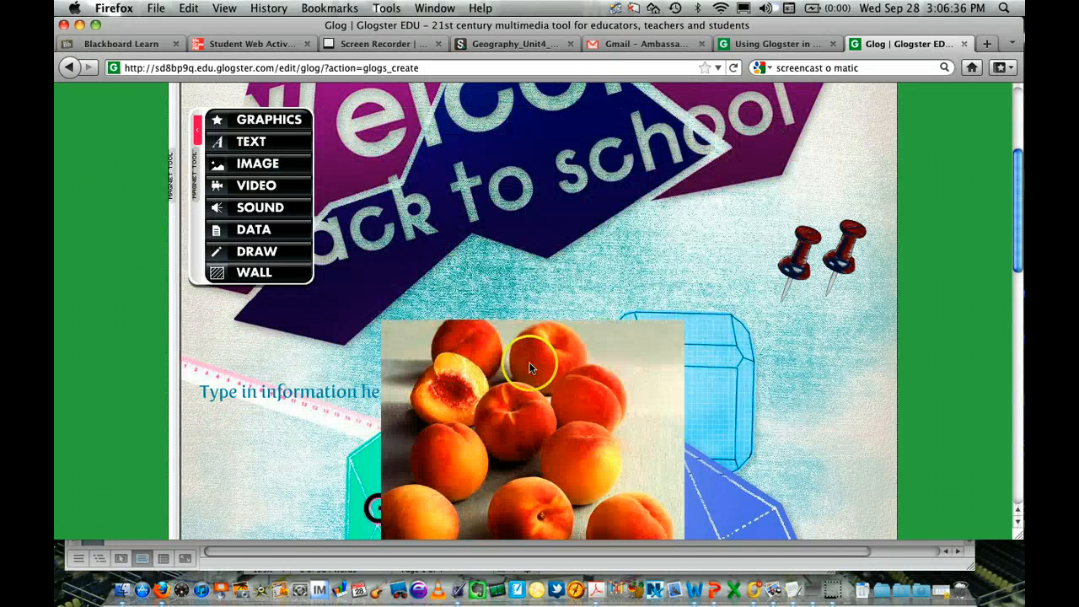
Shrink the peaches picture and move it over the green shape below the welcome banner
drag(535, 361, 598, 244)
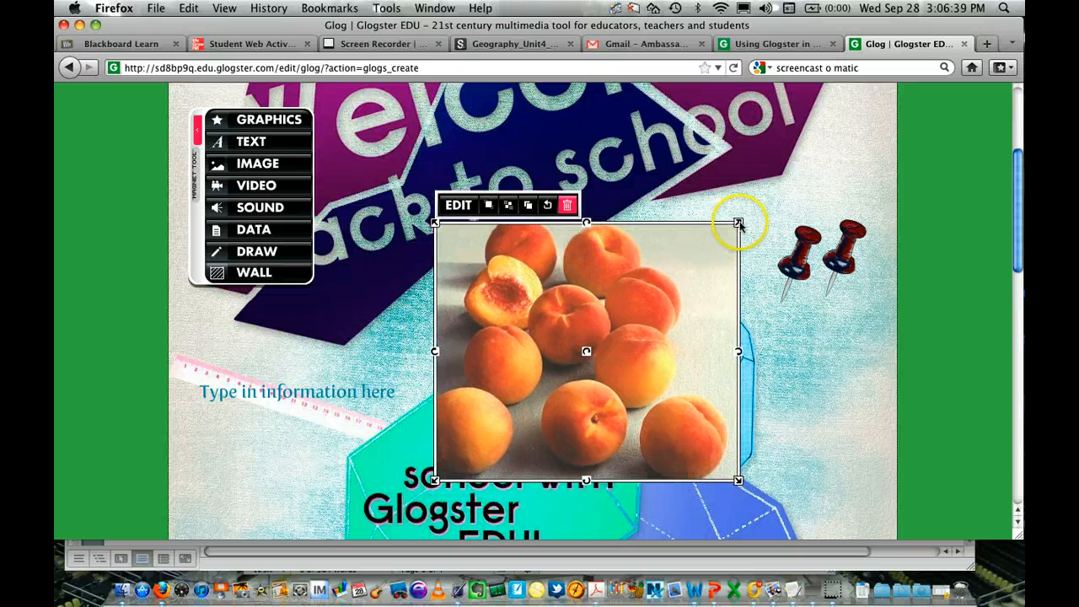
drag(738, 223, 646, 289)
drag(564, 406, 357, 523)
drag(473, 468, 480, 394)
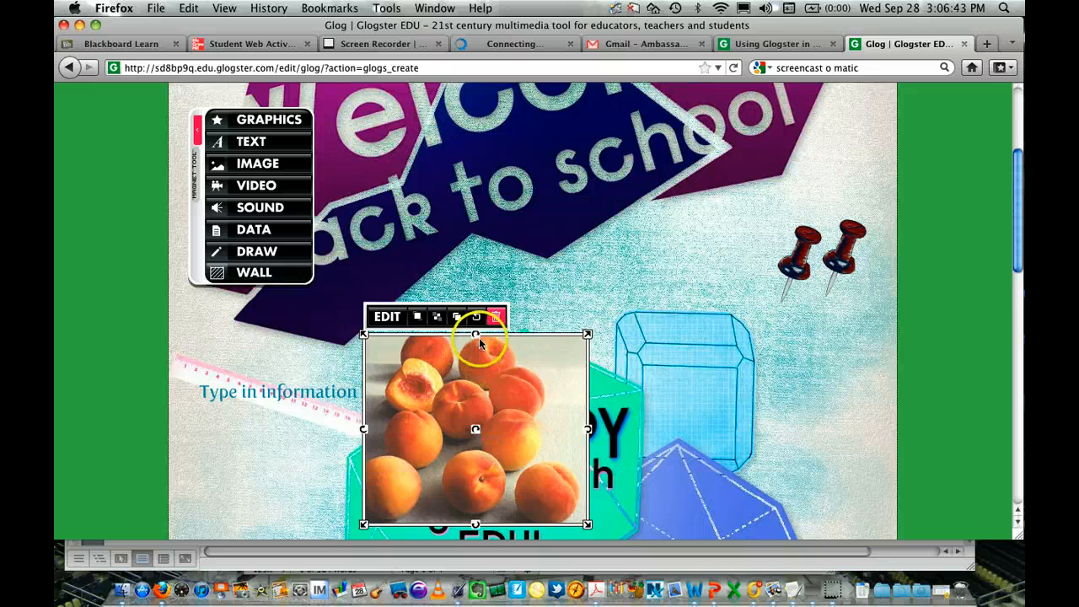
Tilt the peaches picture counterclockwise, move it beside the red pushpins over the banner's lower edge, and deselect it
drag(478, 341, 408, 320)
drag(461, 388, 633, 205)
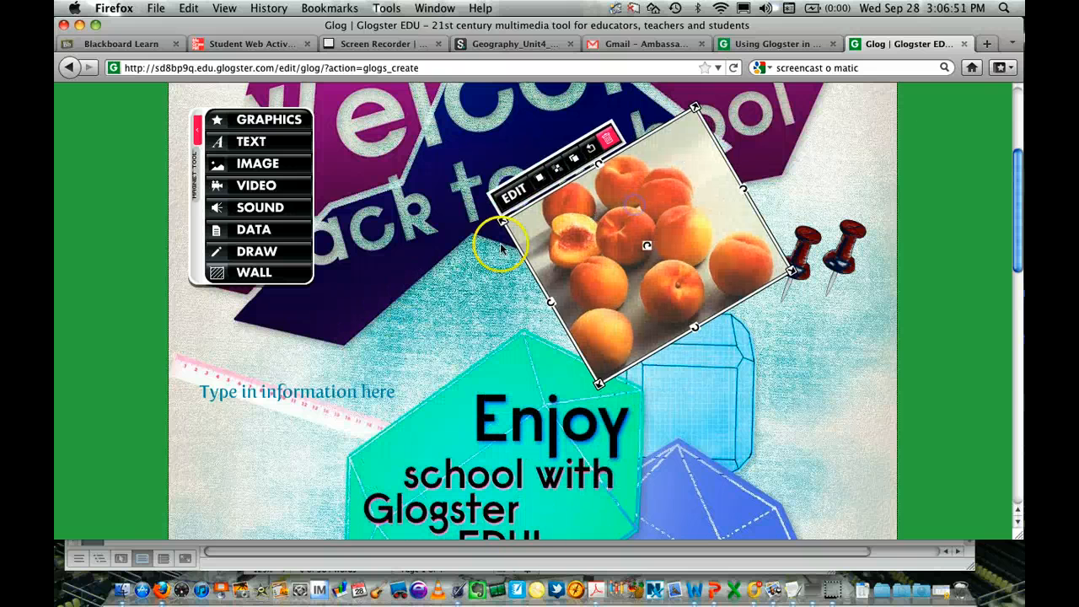
click(447, 326)
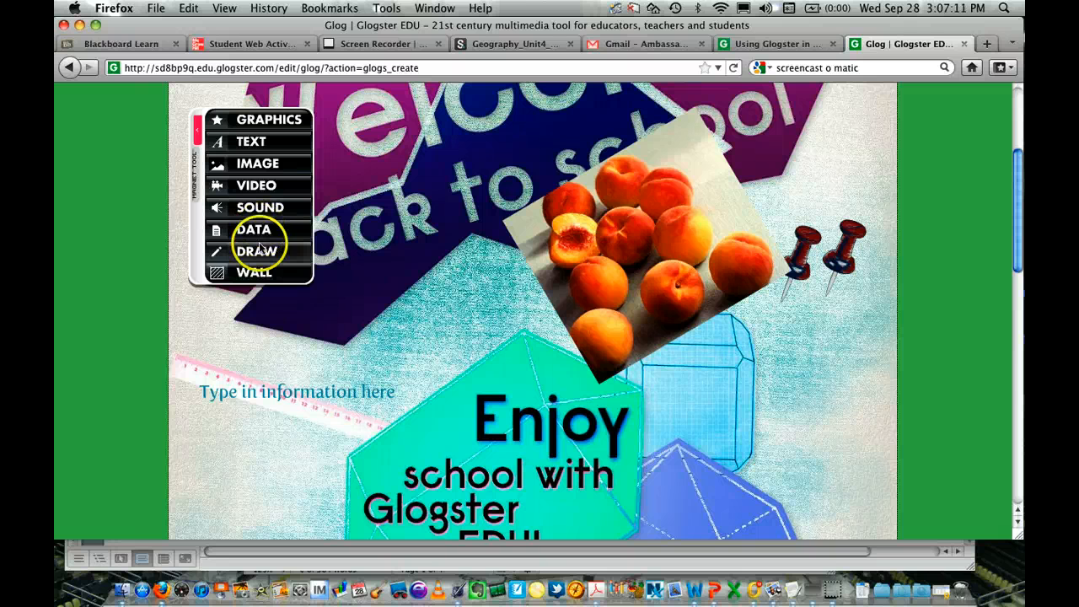
View the Glog Wall background categories and close the wall gallery without choosing a background
click(255, 274)
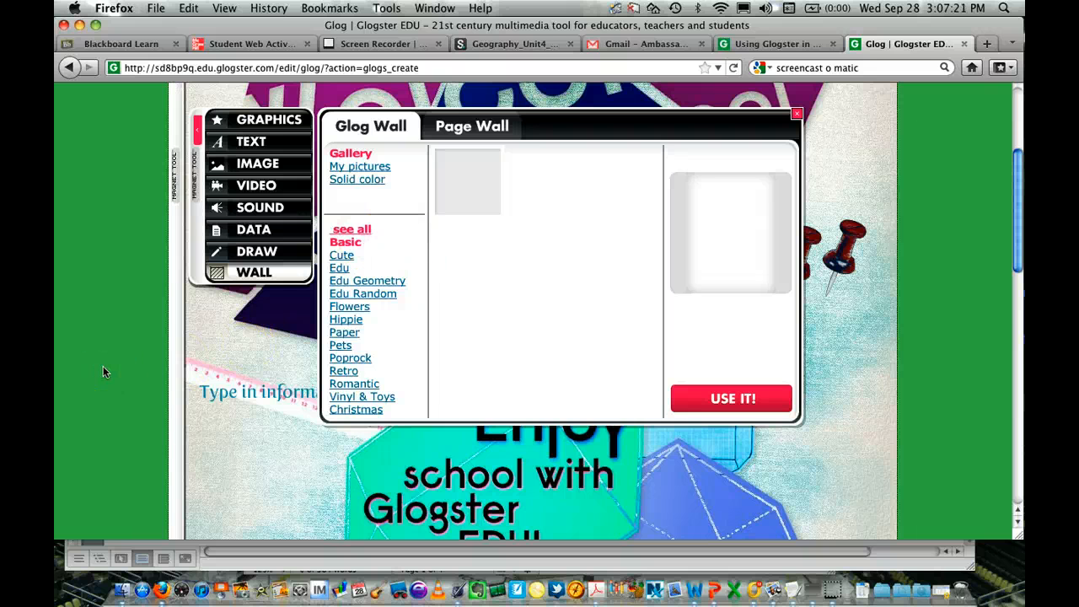
click(303, 437)
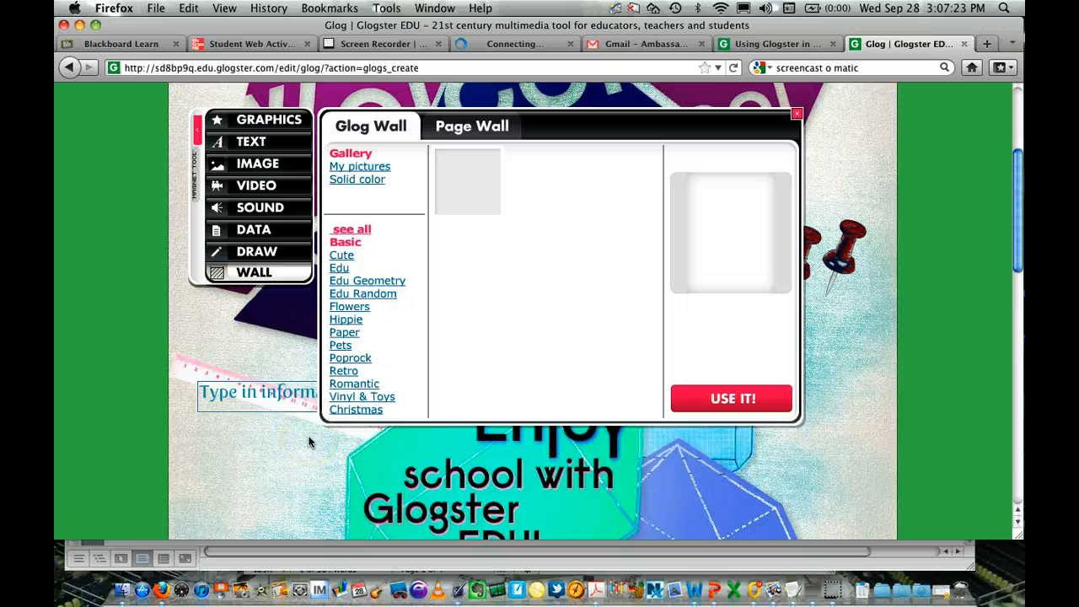
click(310, 442)
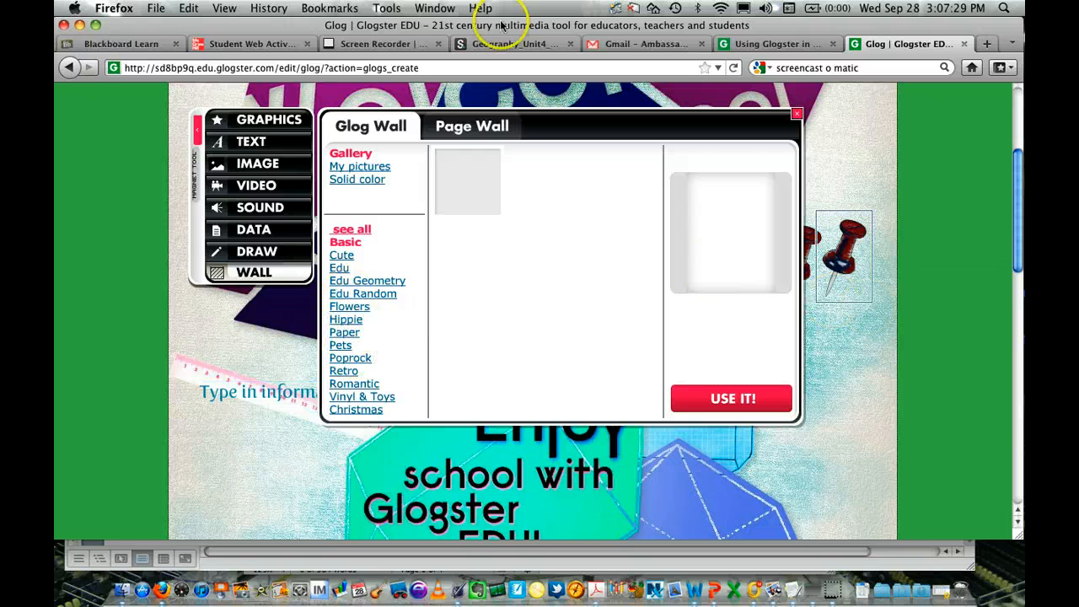
click(796, 111)
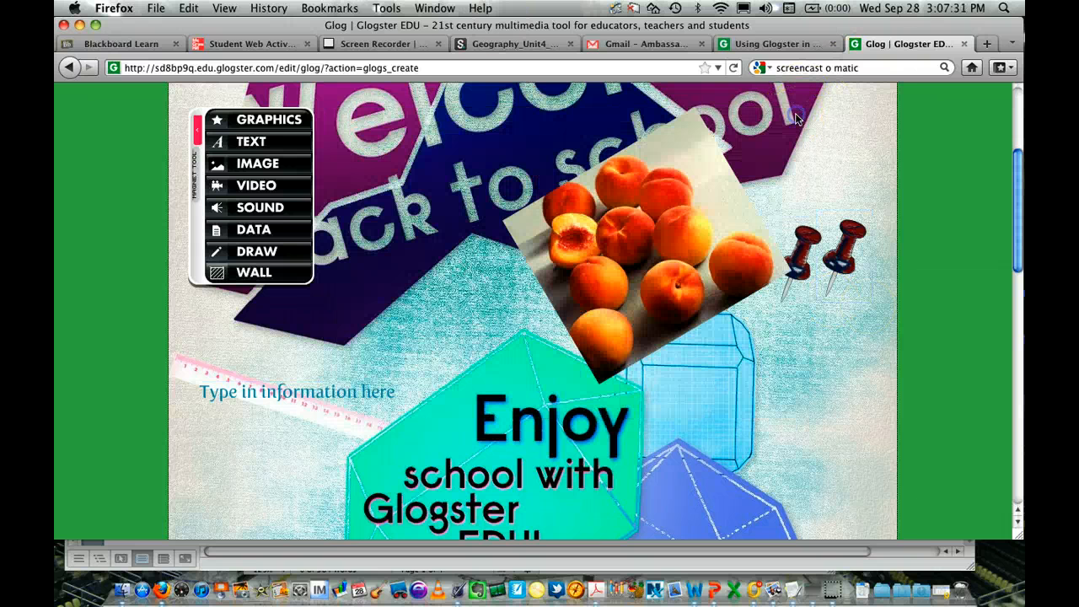
scroll(1006, 224, up, 3)
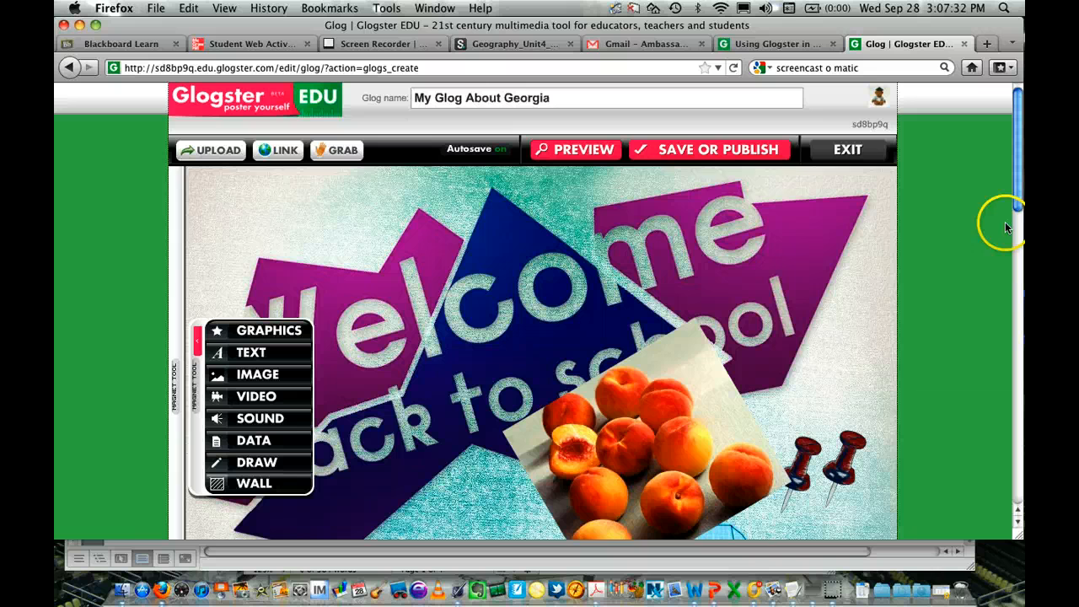
click(735, 160)
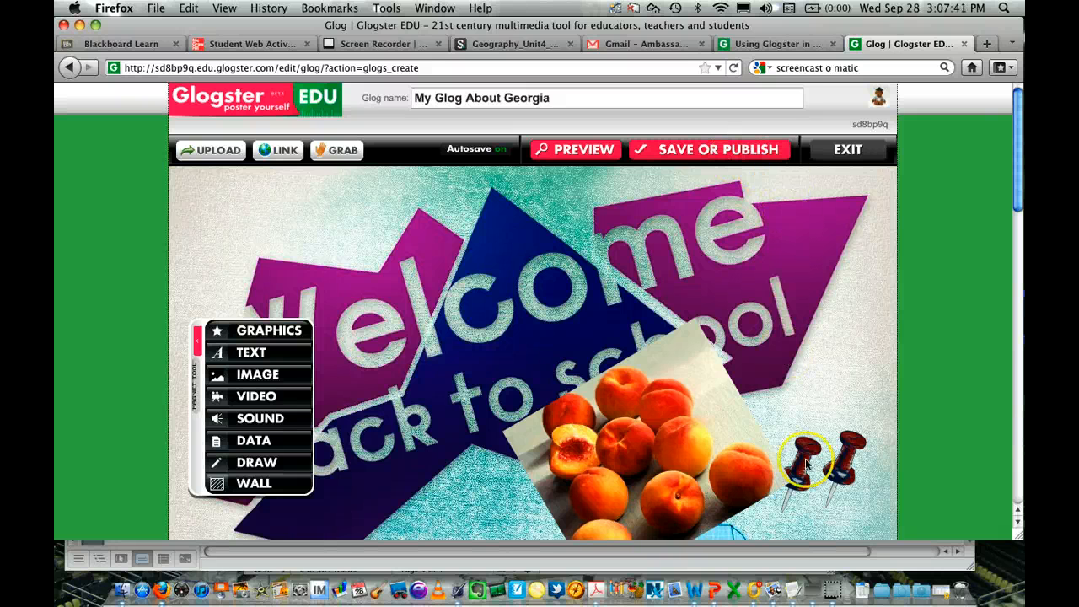
click(833, 592)
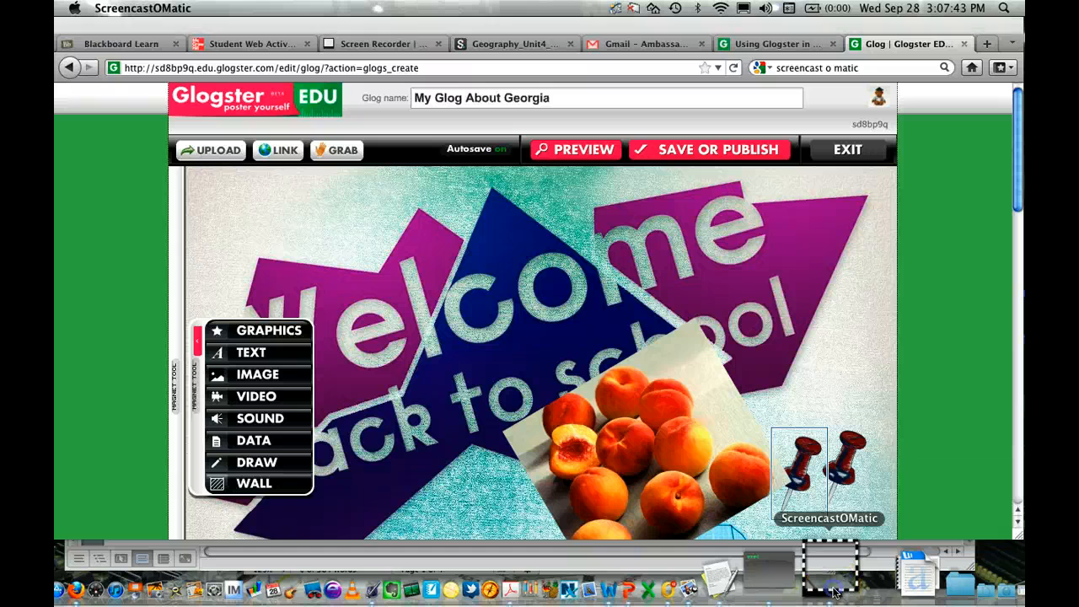